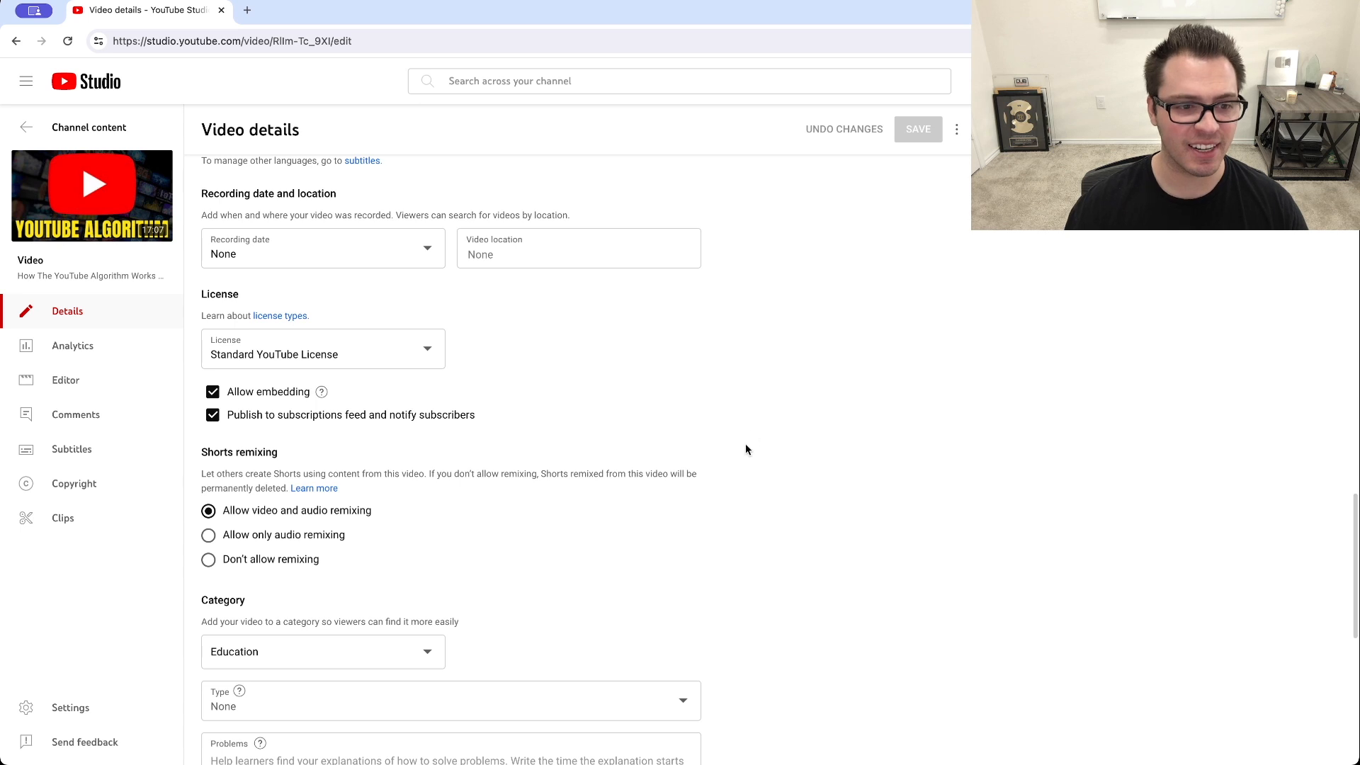
Step: Turn publishing to the subscriptions feed and subscriber notification off and back on
click(213, 417)
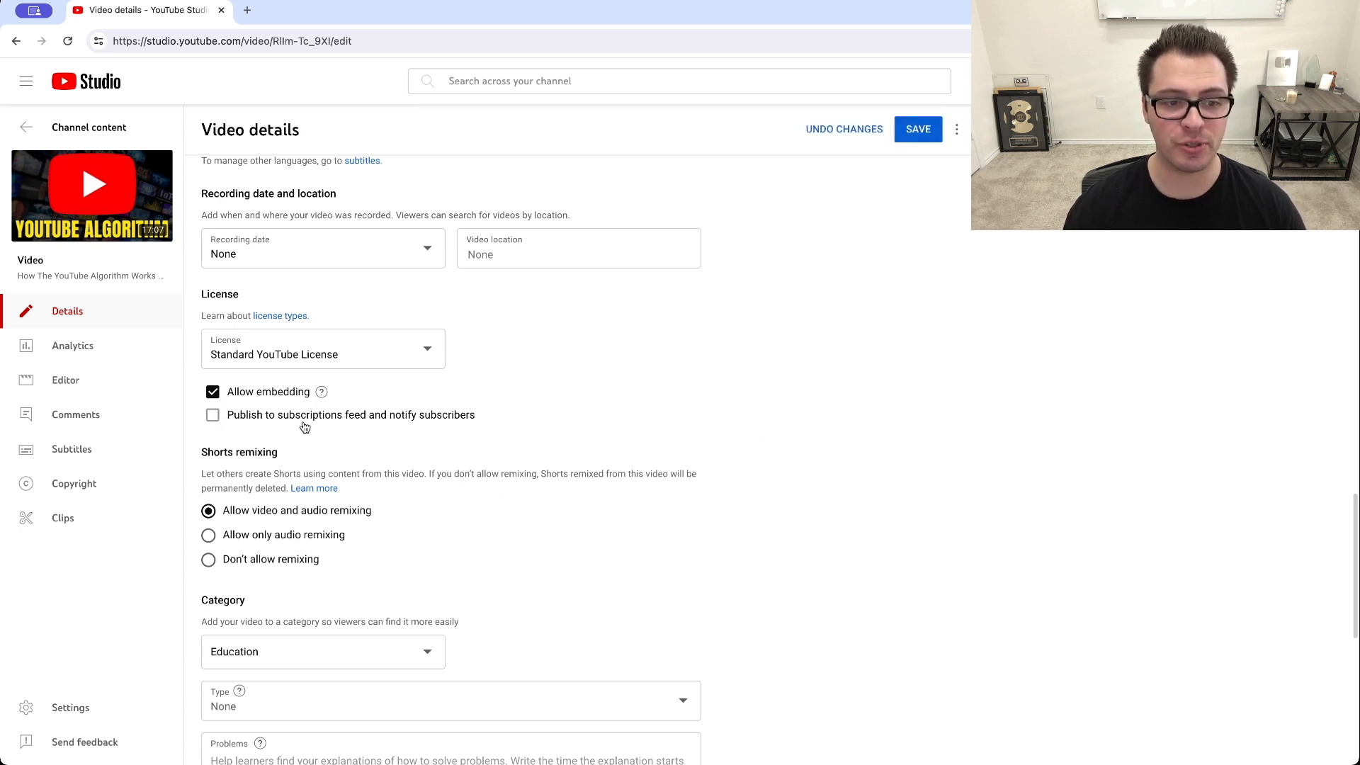
click(212, 415)
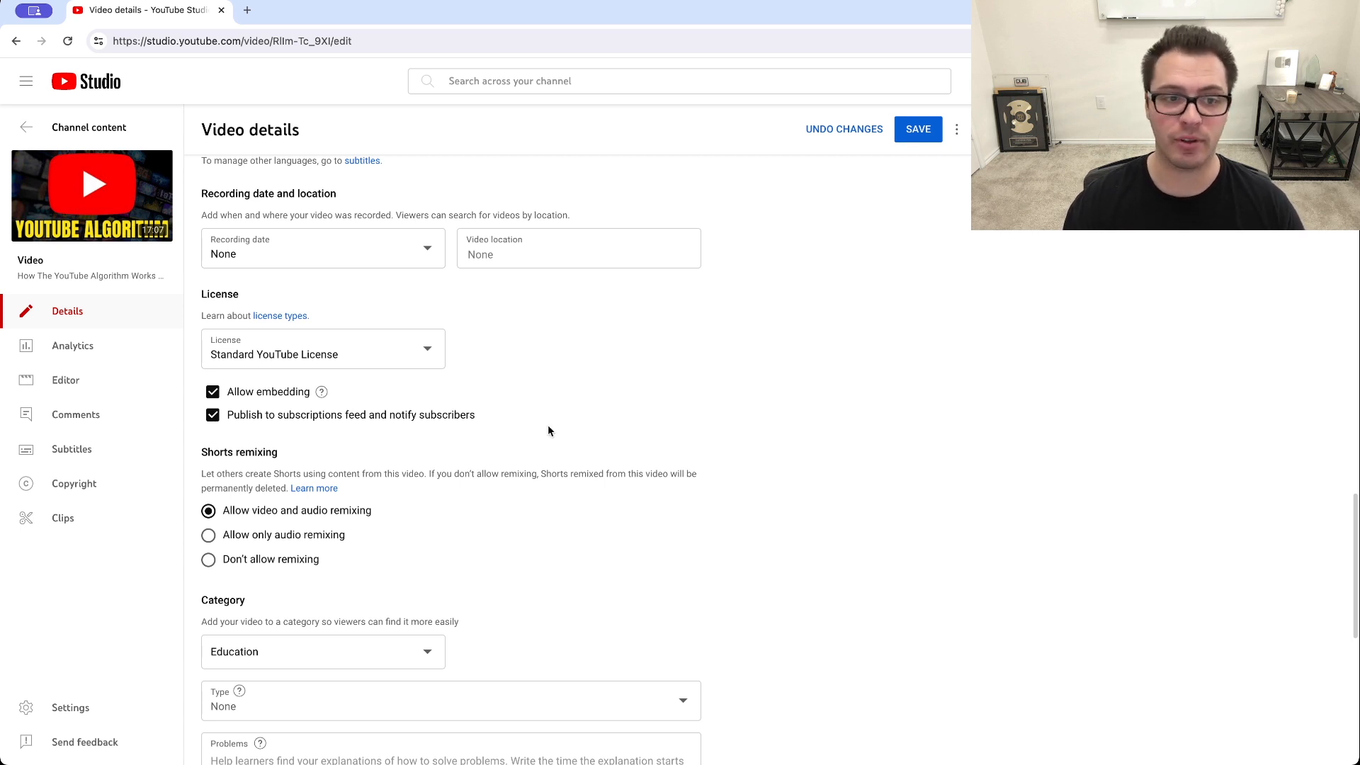
Step: Review the audience, paid promotion, altered content and automatic chapters settings of the video
scroll(757, 440, up, 15)
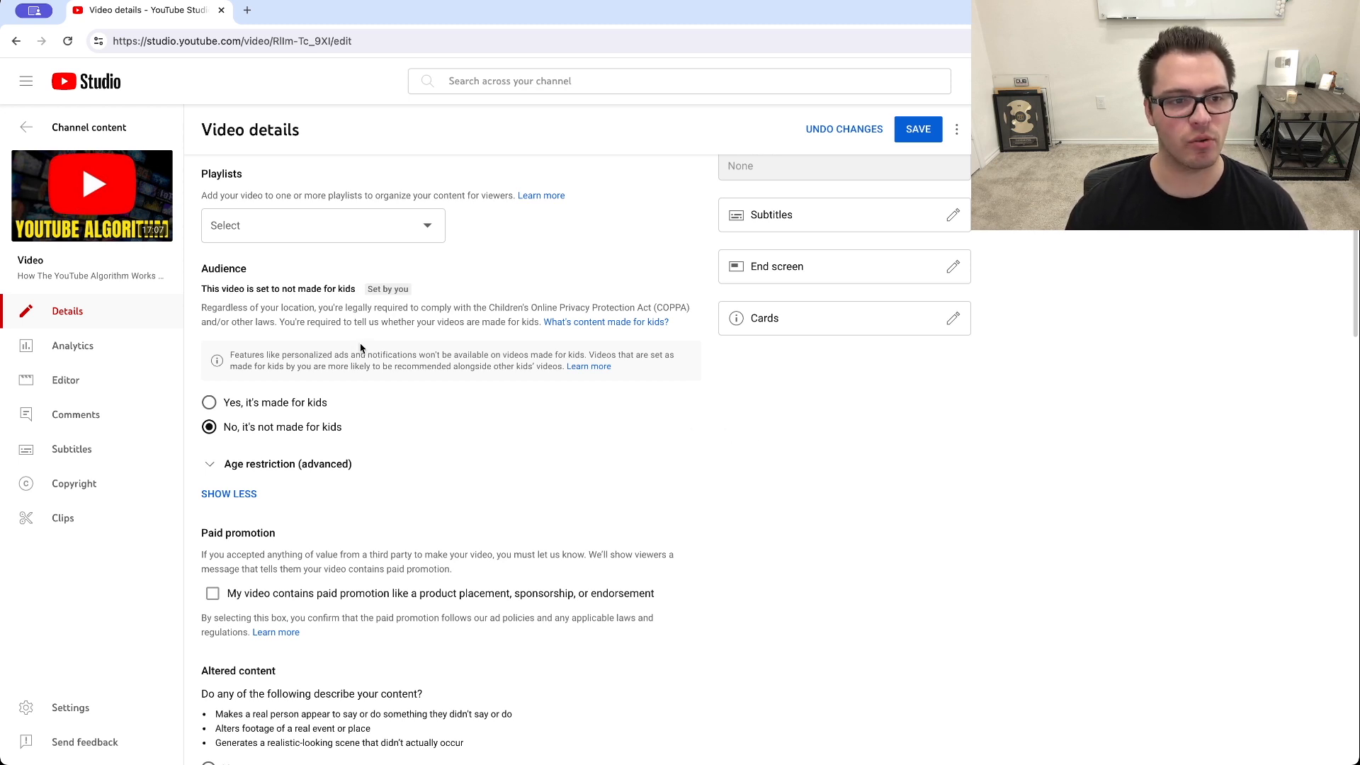
scroll(674, 229, down, 1)
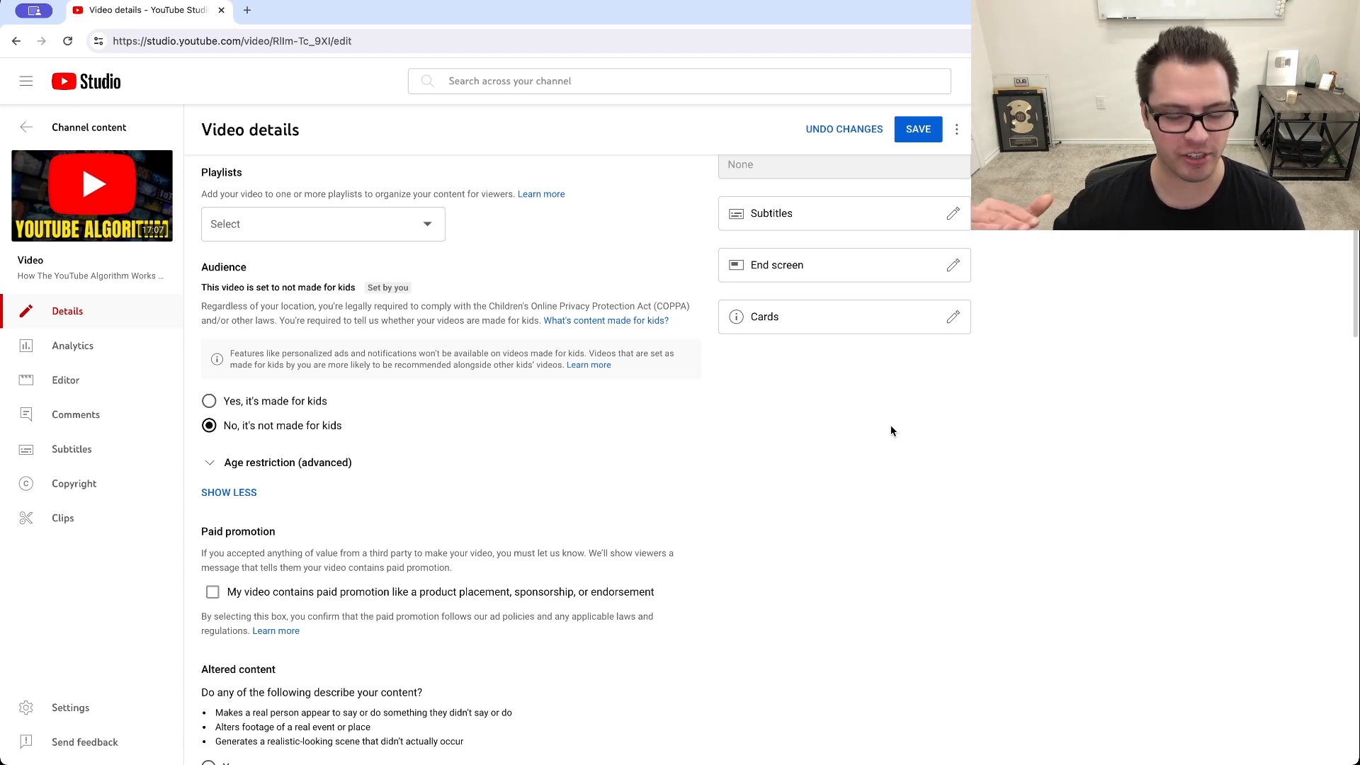
scroll(630, 398, down, 5)
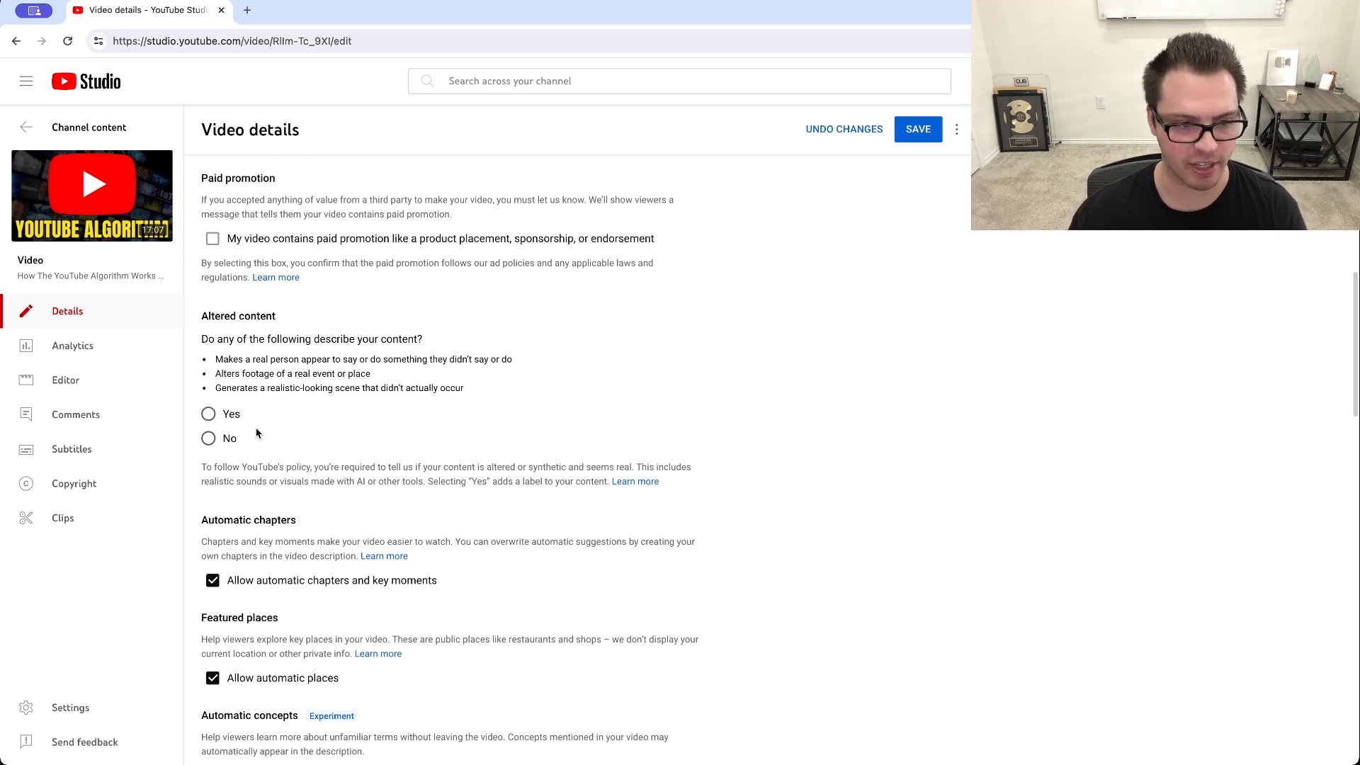
scroll(816, 297, down, 4)
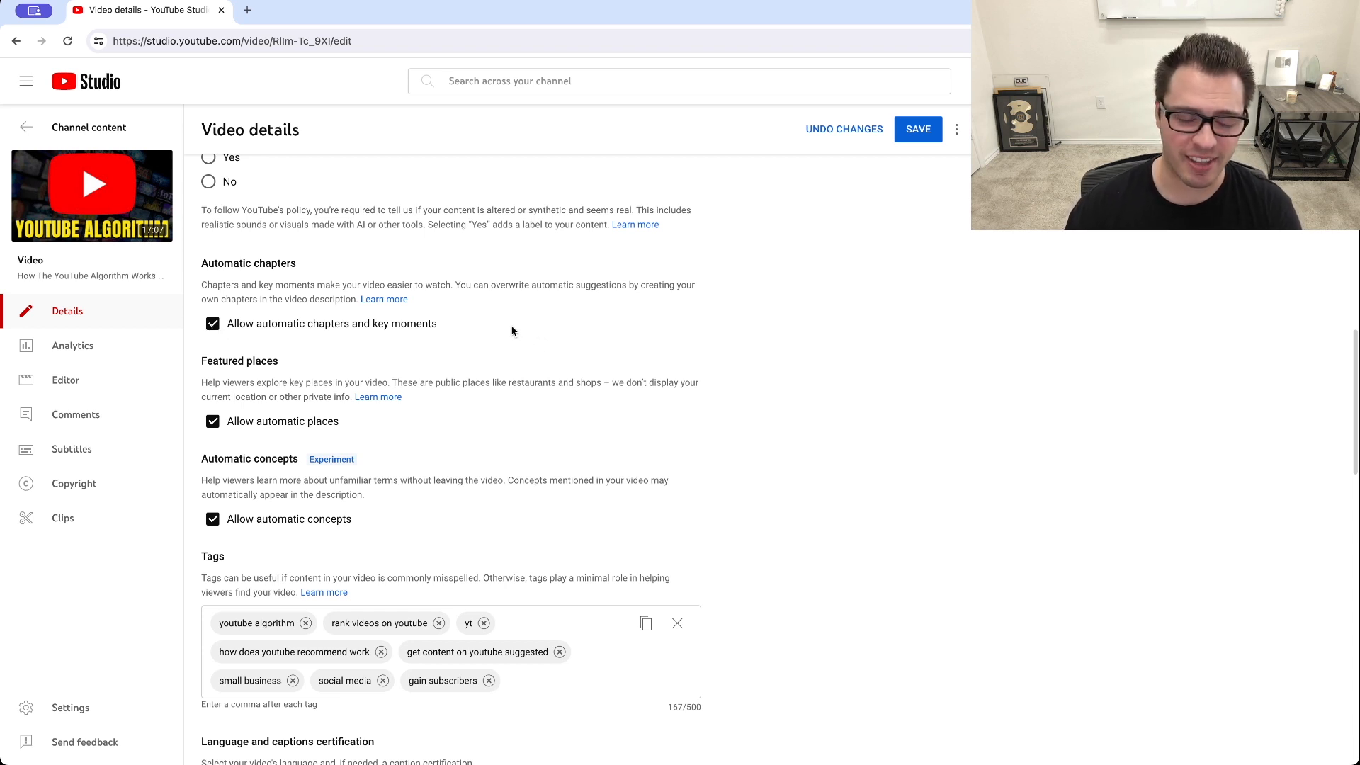
scroll(603, 373, up, 1)
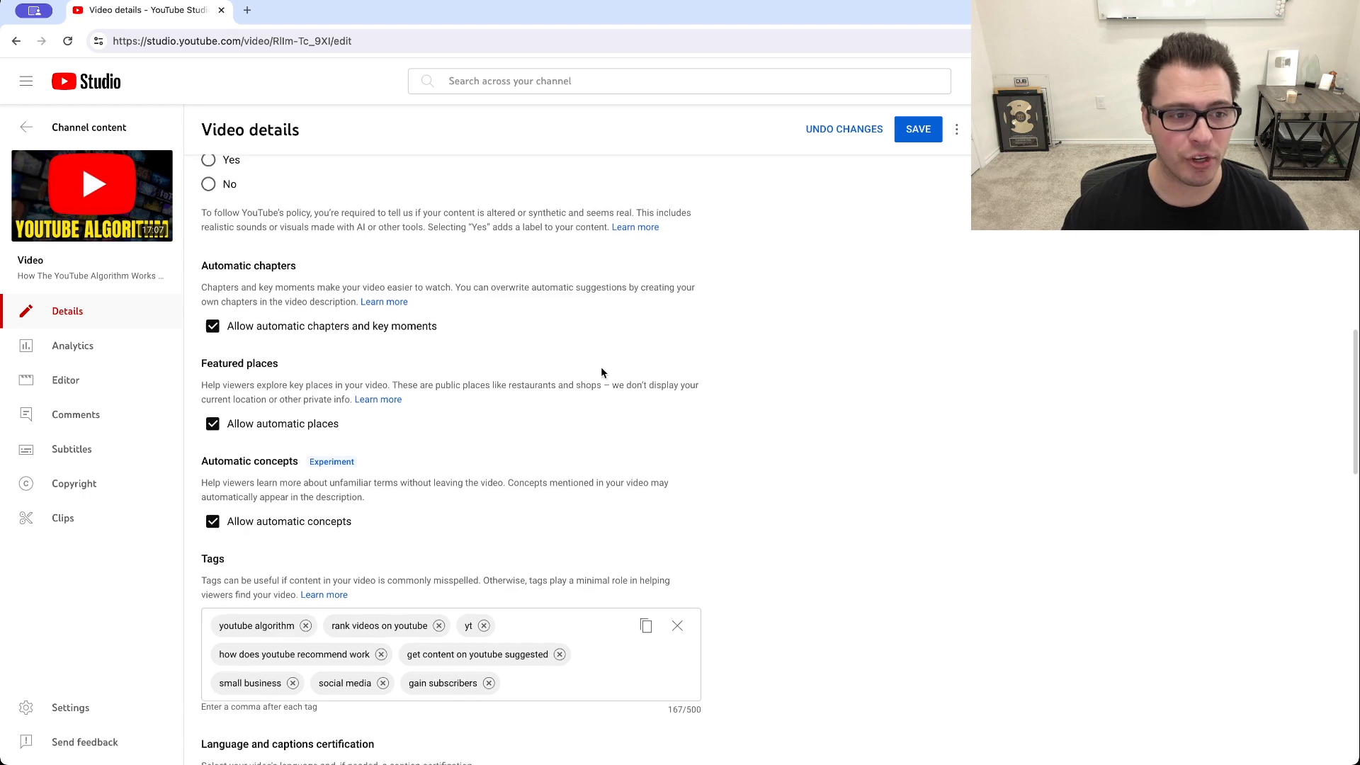
scroll(575, 360, up, 1)
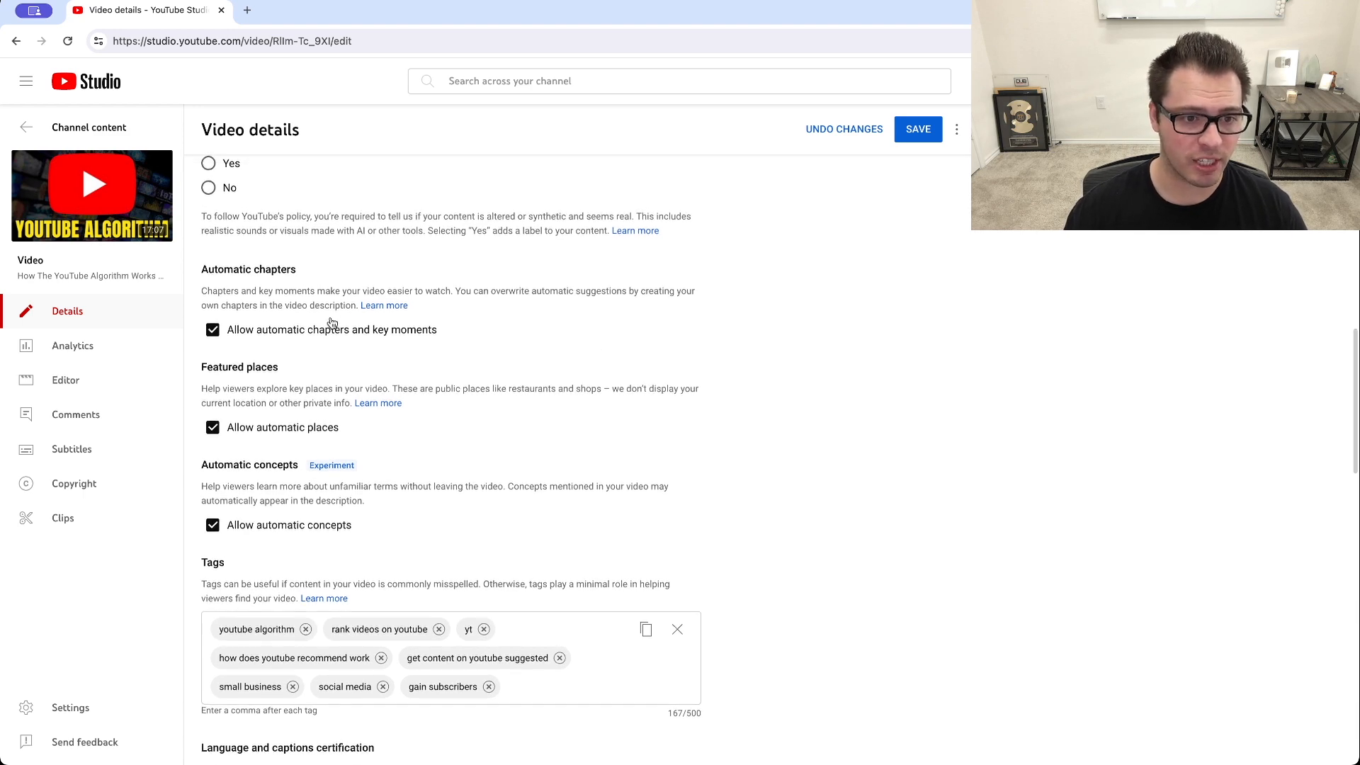
Step: Enter the chapter lines "0:00 title" and "1:05 Tip #1" in the video description
scroll(575, 384, up, 13)
click(337, 355)
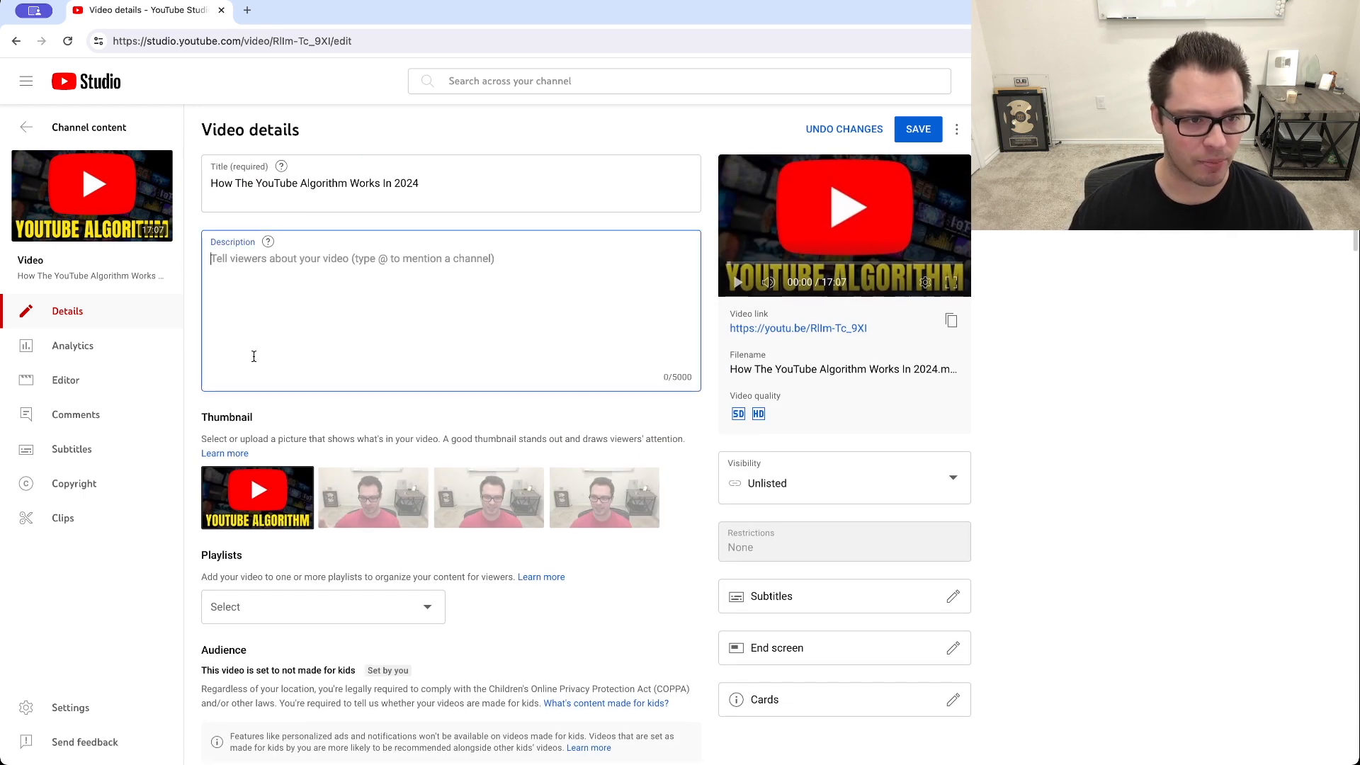
text(0:0)
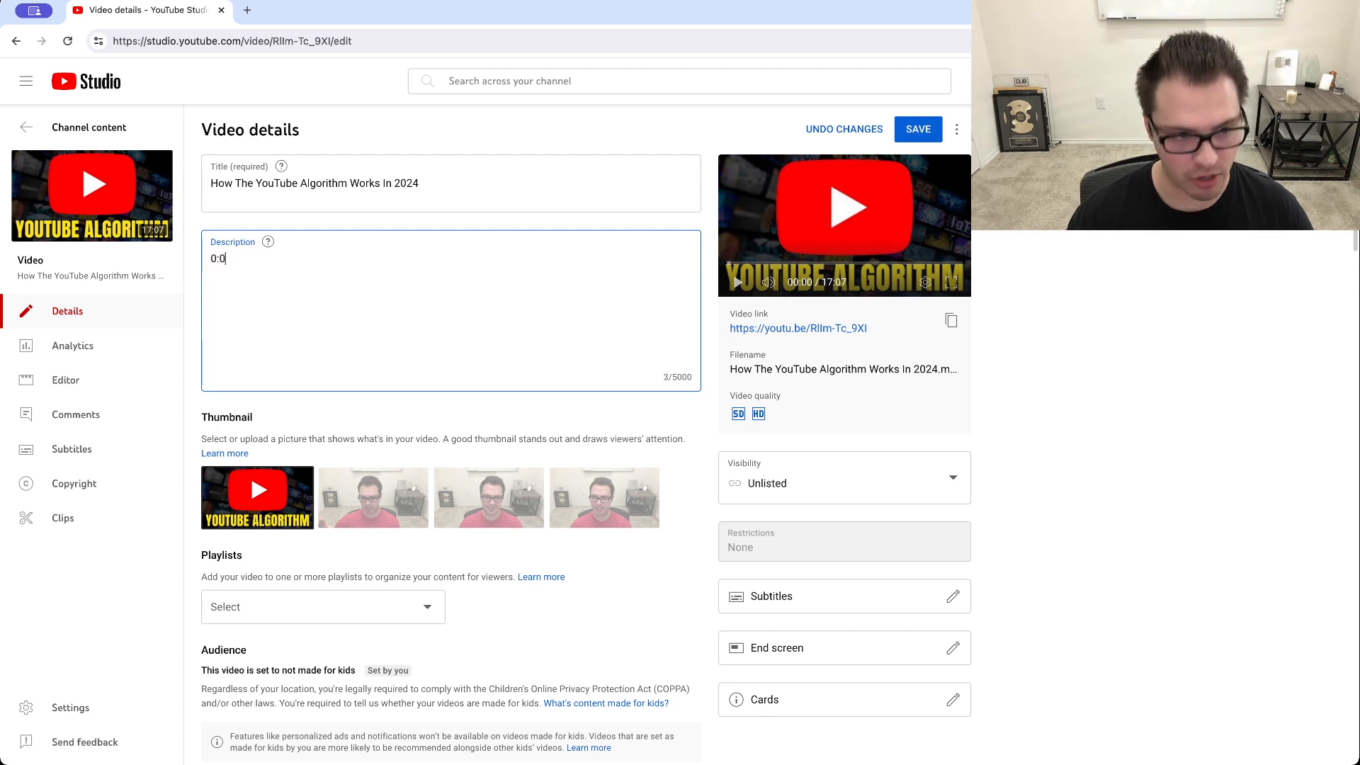
text(0 title )
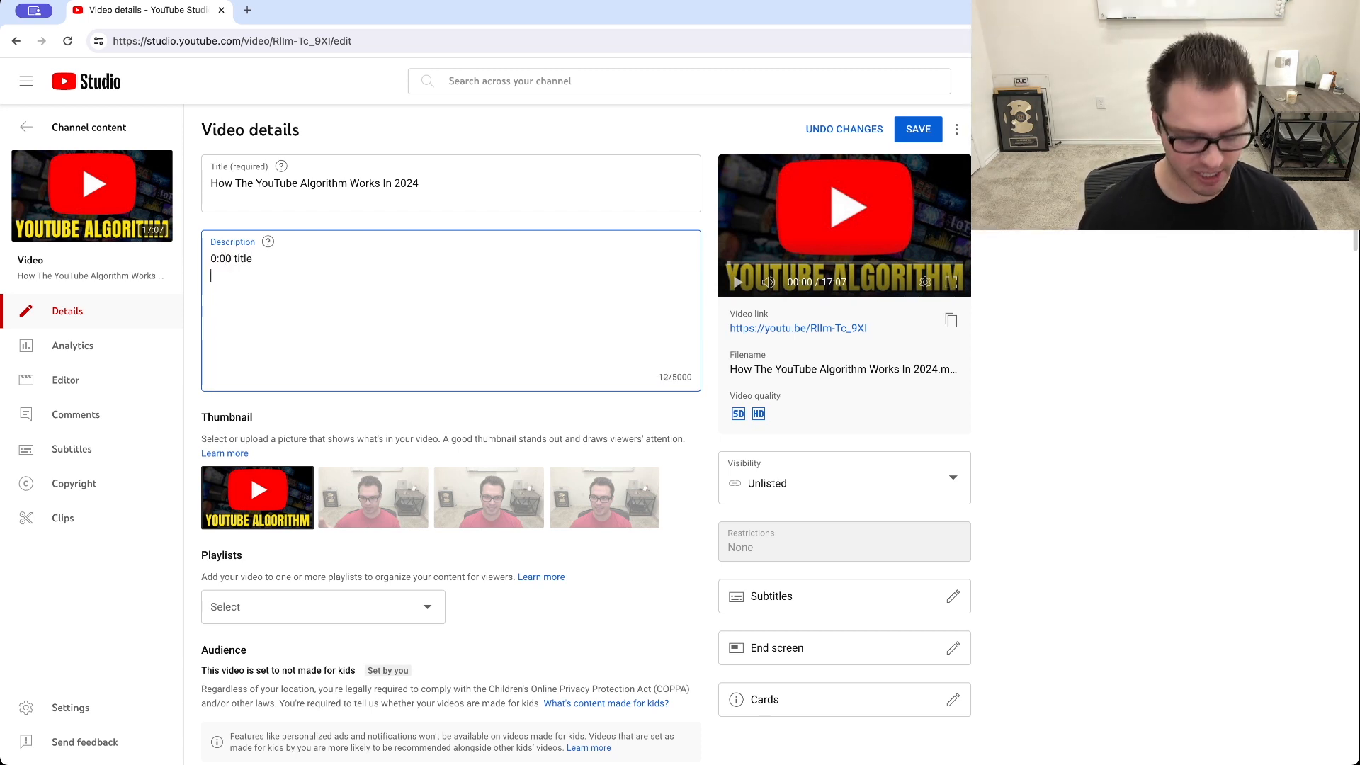
text(Tip #1)
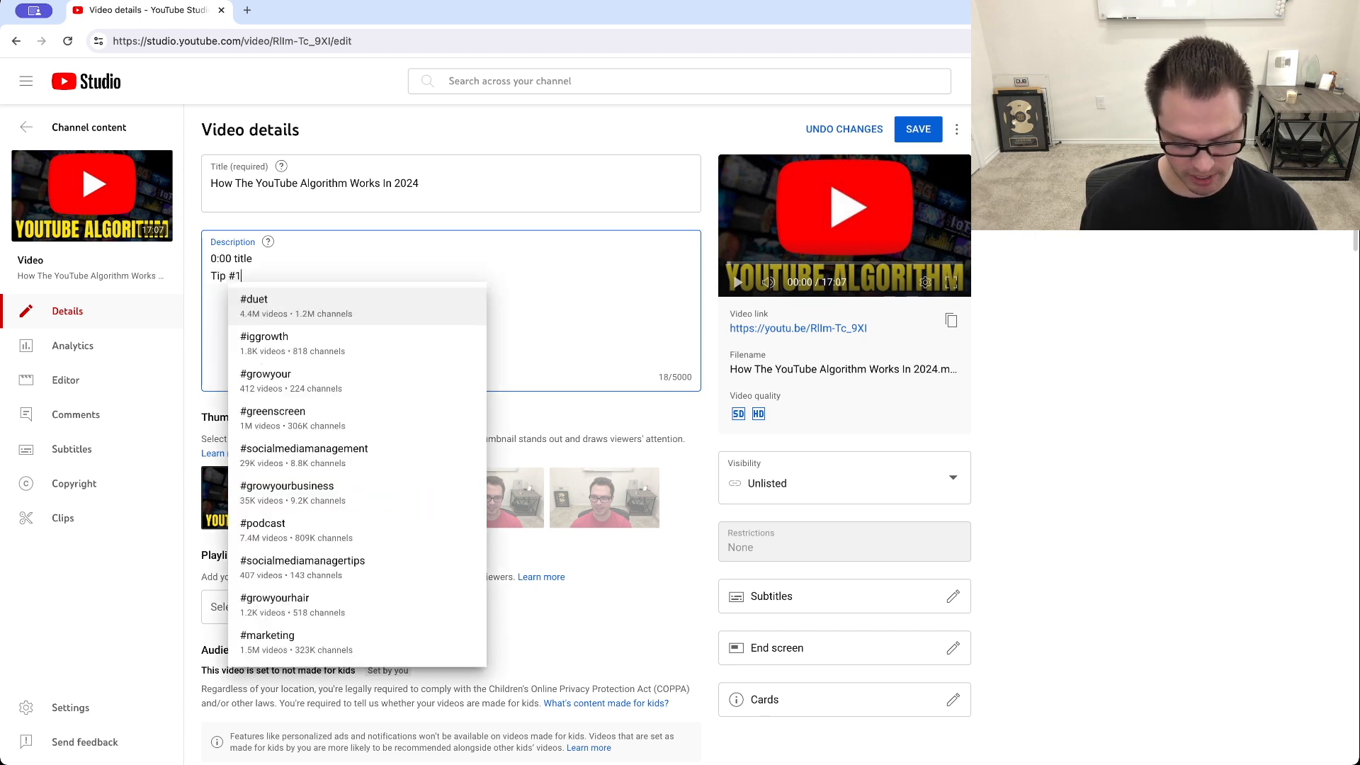
key(Home)
text(1)
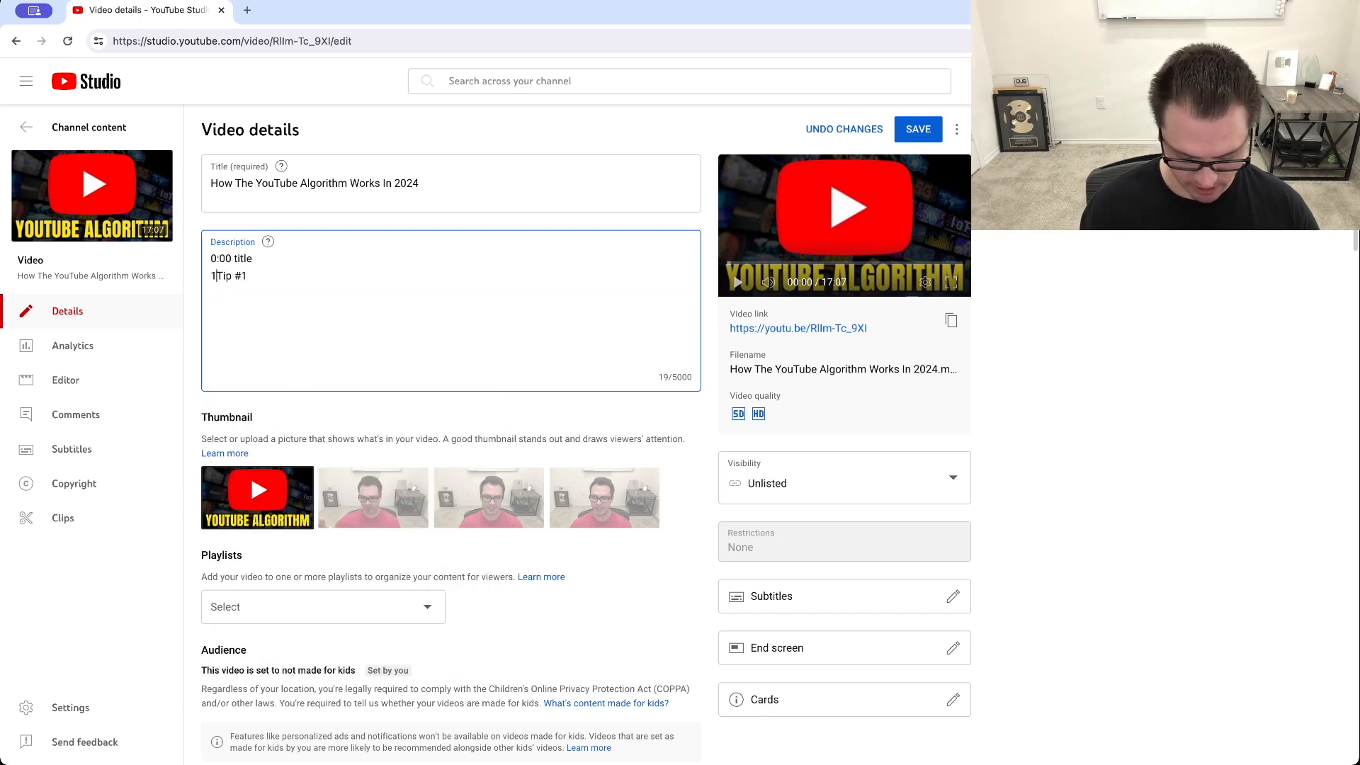
text(:05)
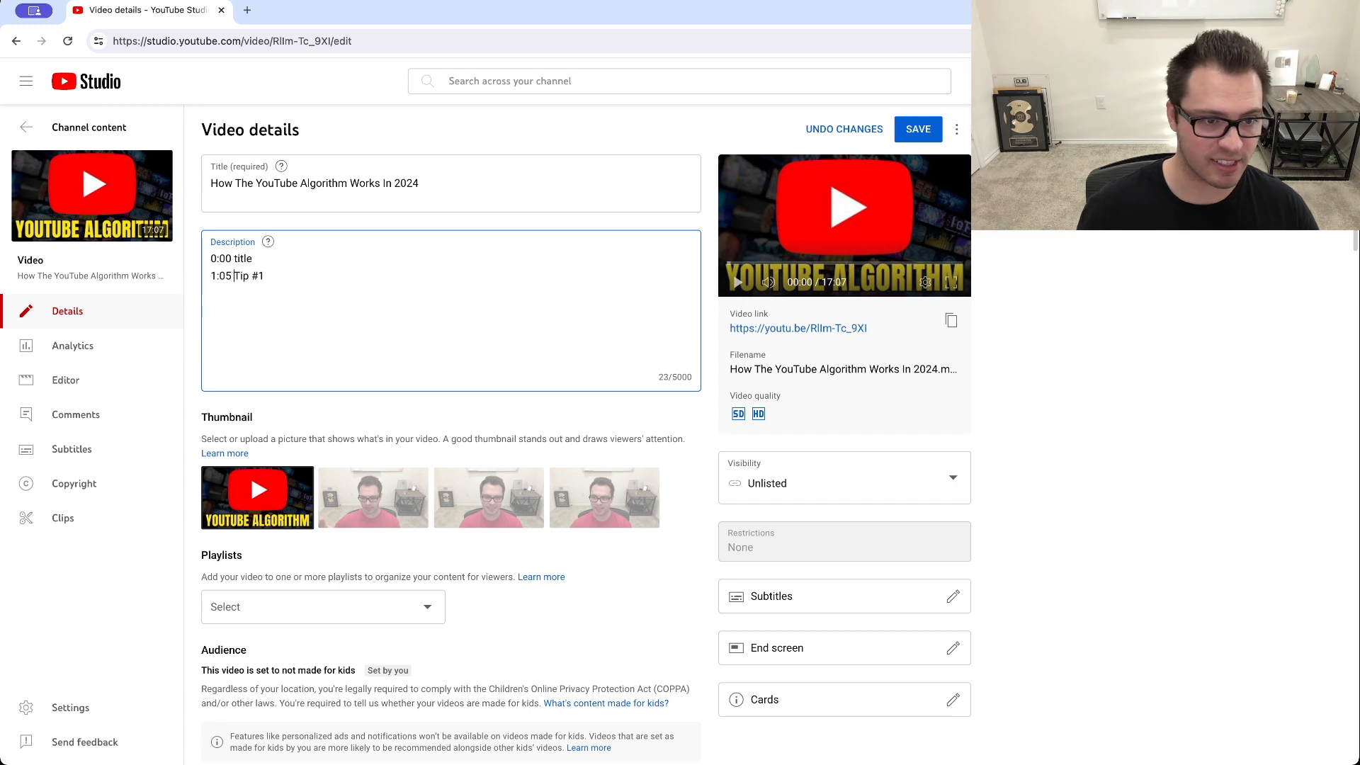
Step: Shorten the second chapter line to "1:05 Tip" and add the third line "2:15 hbdfgn"
key(End)
text(million)
key(BackSpace)
key(BackSpace)
key(BackSpace)
key(BackSpace)
key(BackSpace)
key(BackSpace)
key(BackSpace)
key(BackSpace)
key(BackSpace)
key(BackSpace)
key(BackSpace)
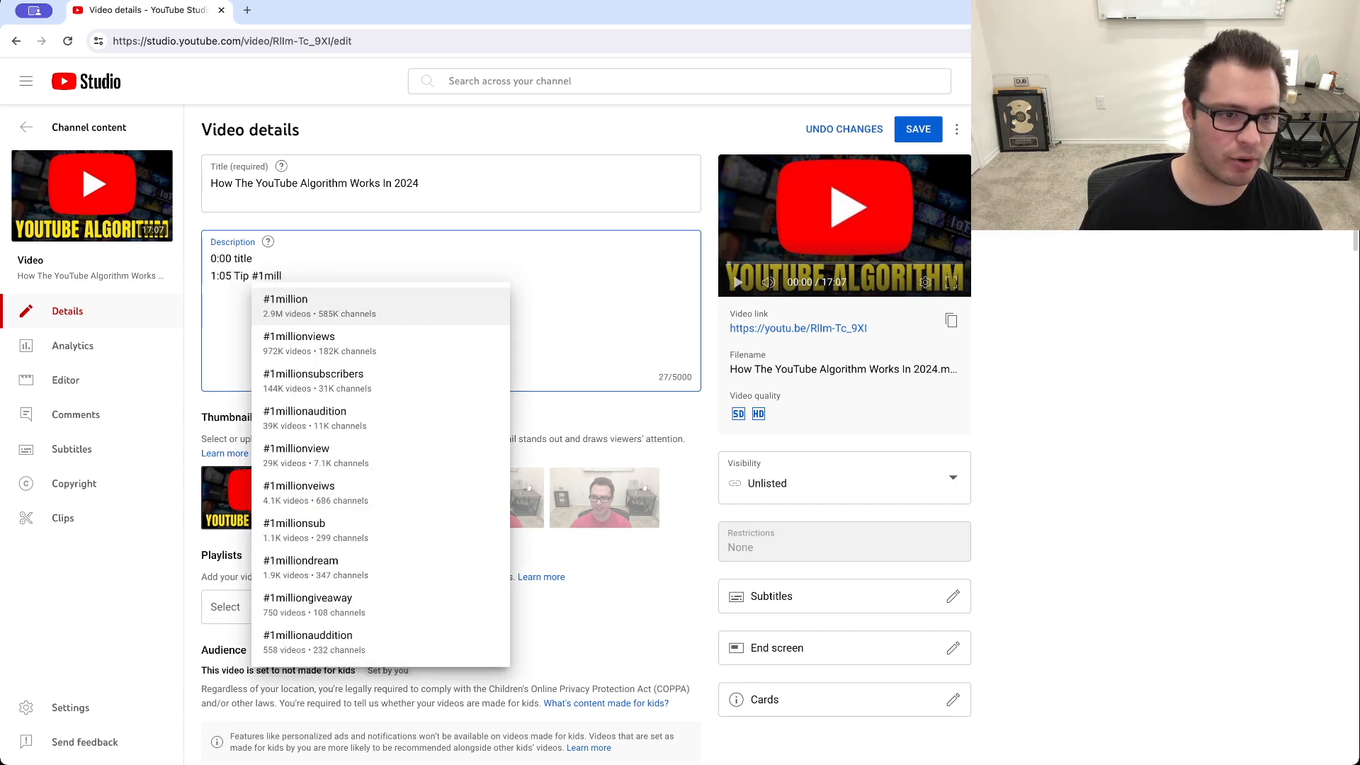
key(Return)
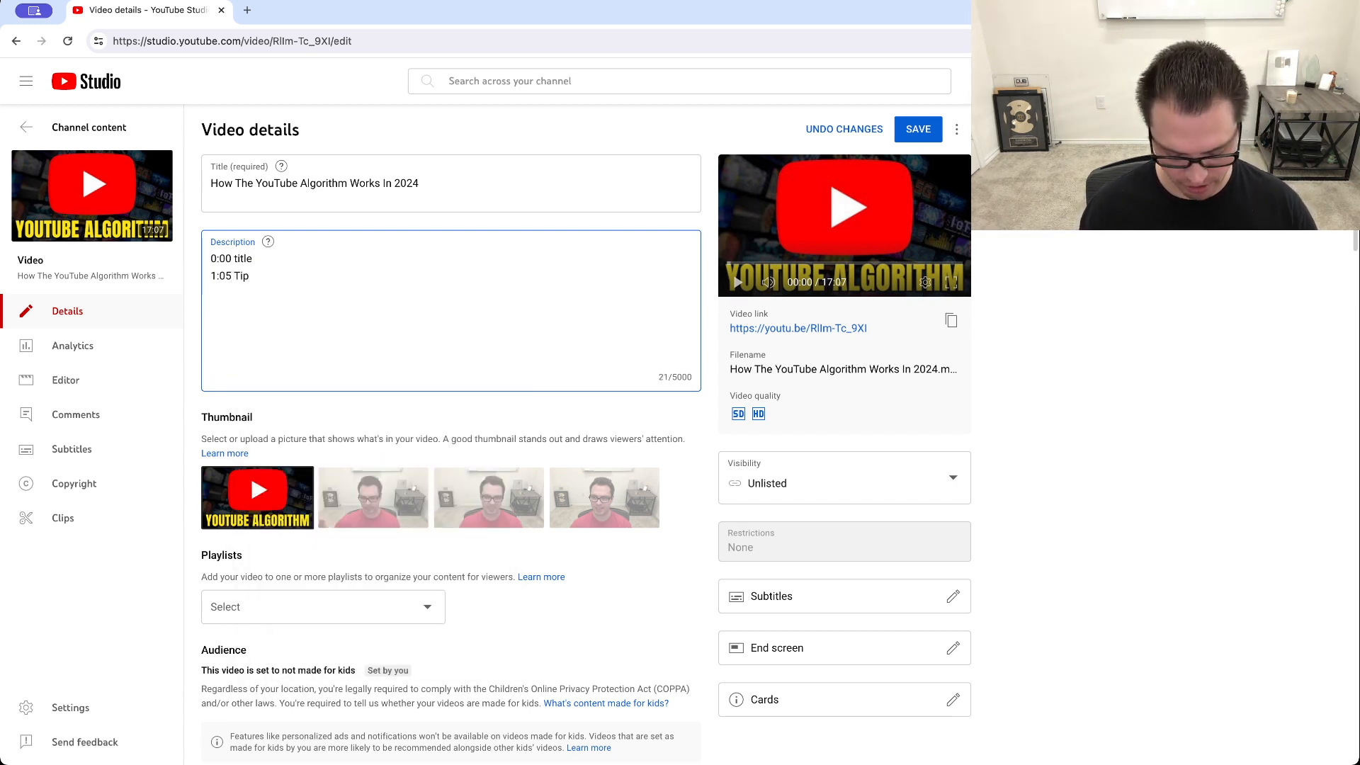
text(2:15 )
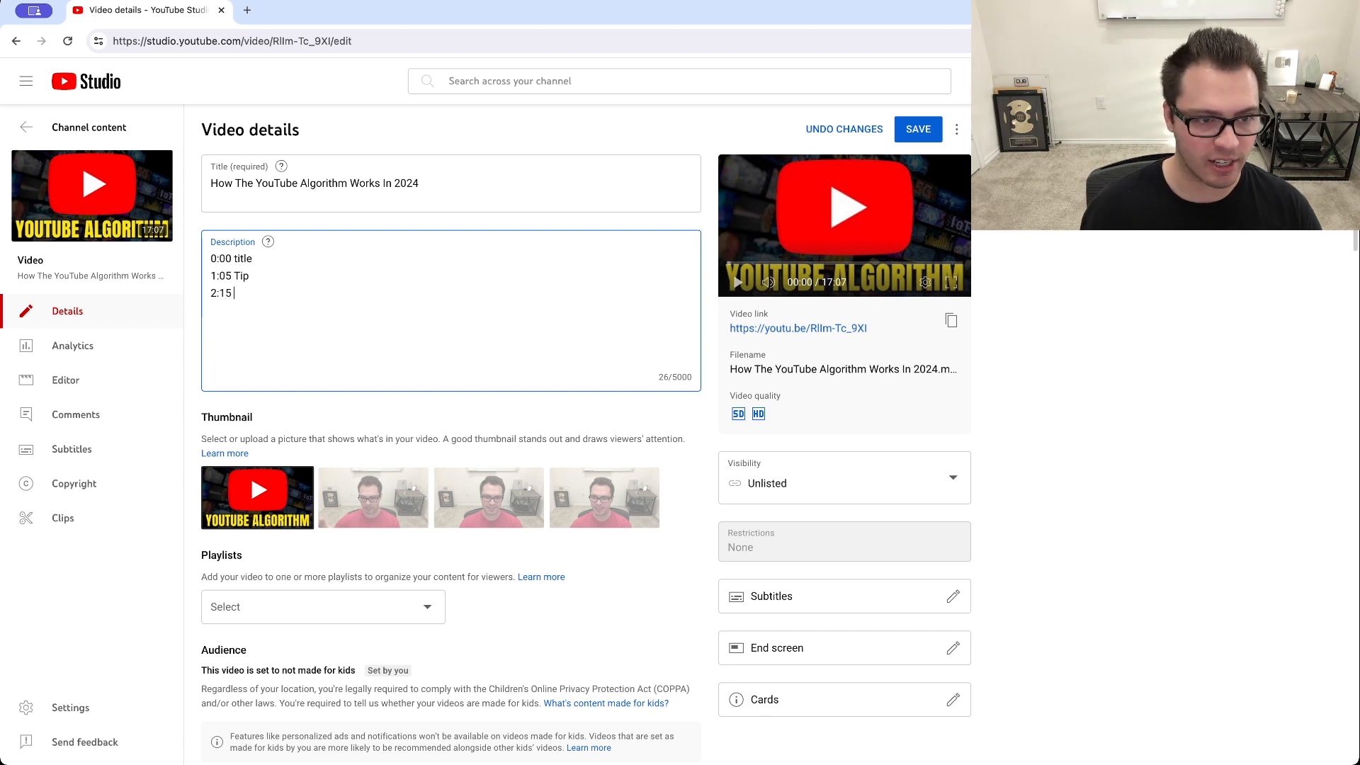
text(hbdfgn)
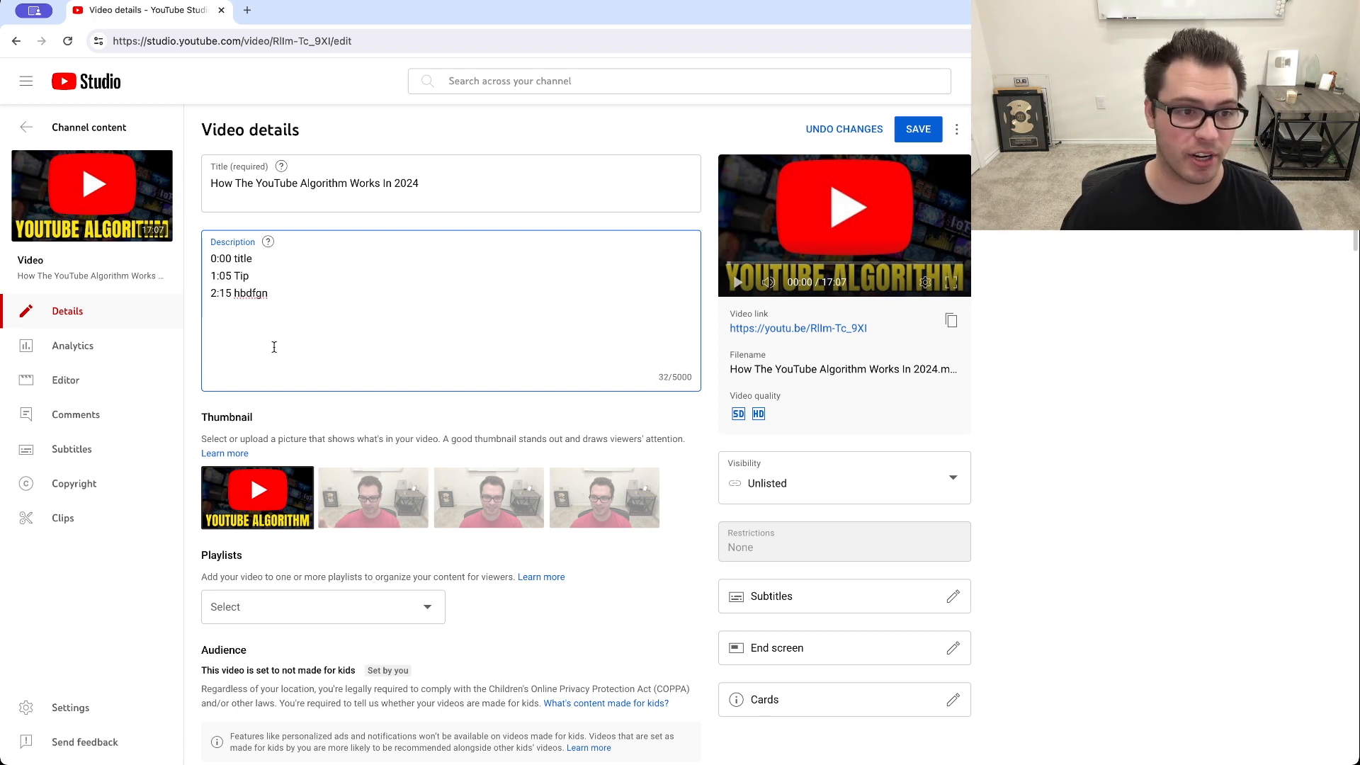
Step: Delete all the sample chapter lines from the video description
drag(274, 296, 212, 254)
key(BackSpace)
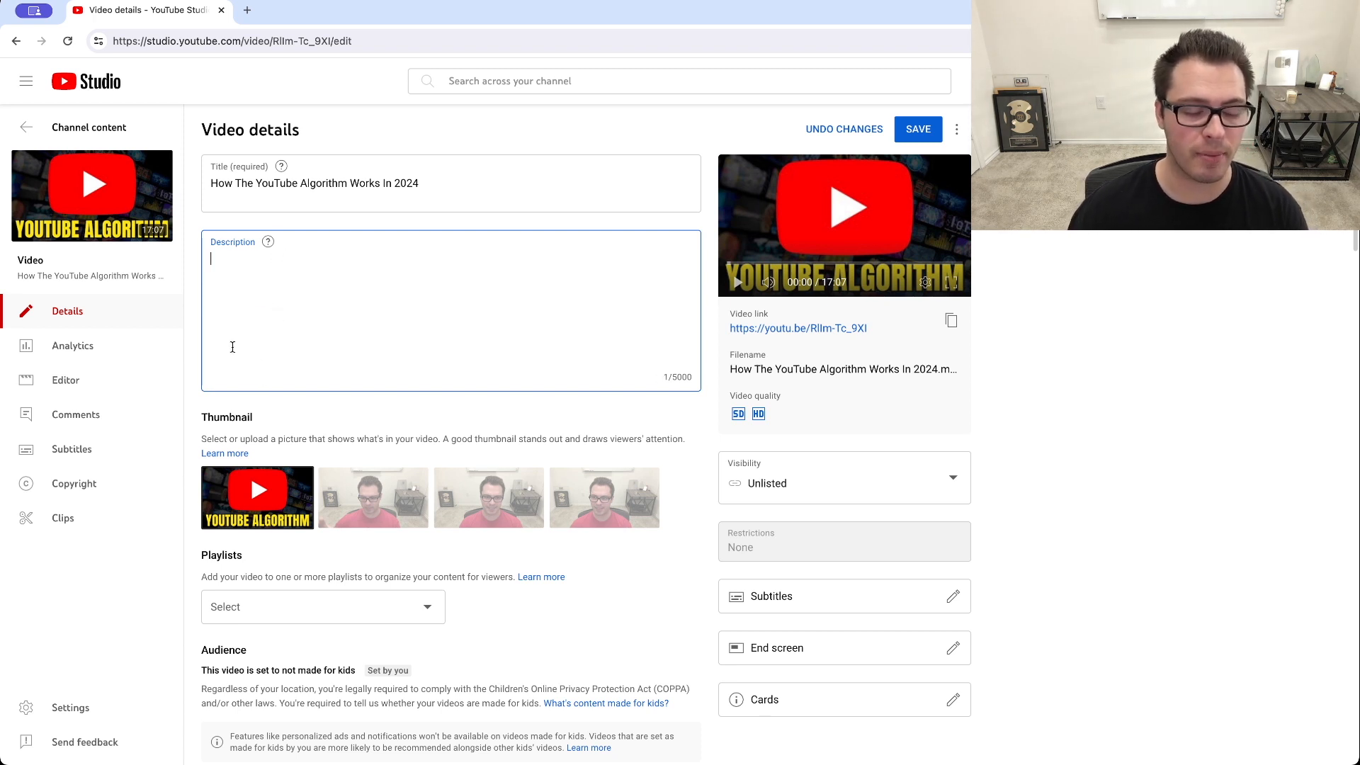
Step: Disable automatic places in the video's featured places setting
scroll(676, 415, down, 6)
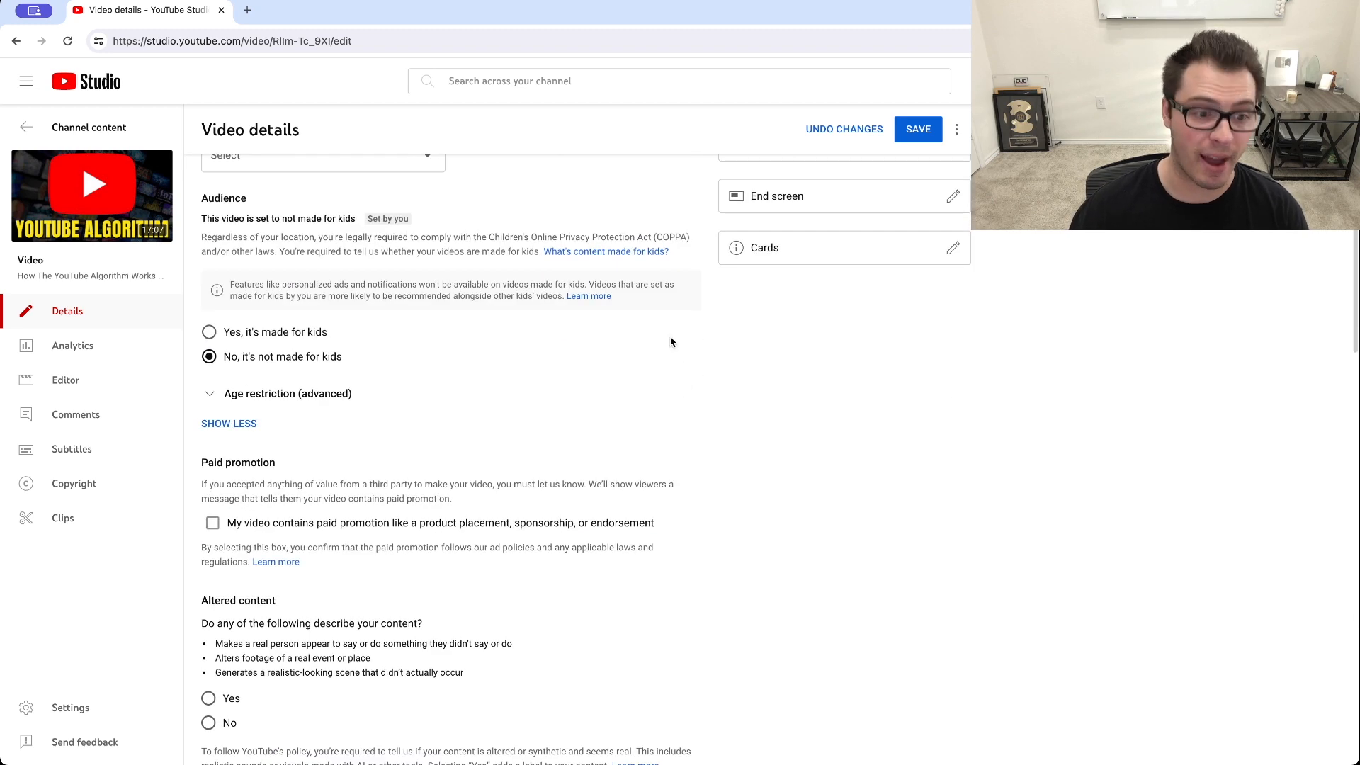
scroll(594, 351, down, 6)
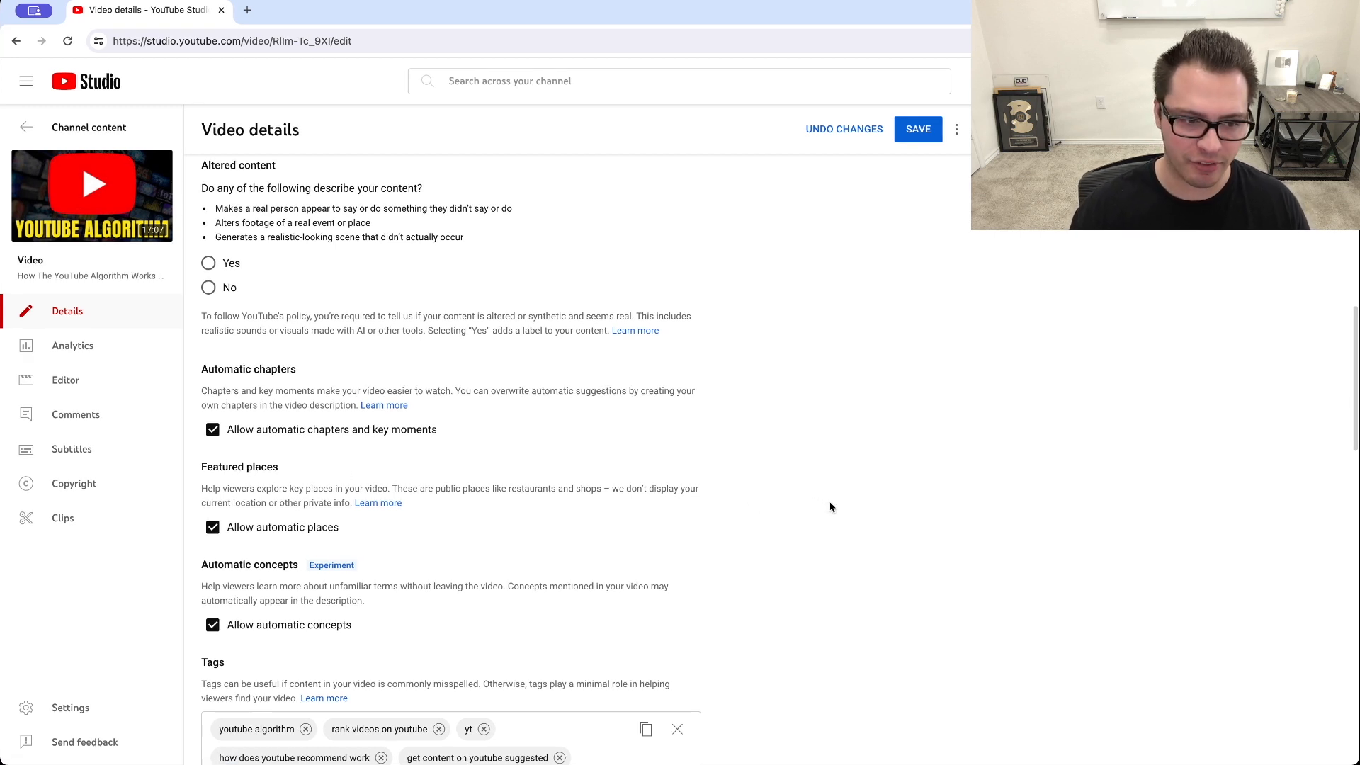
click(213, 527)
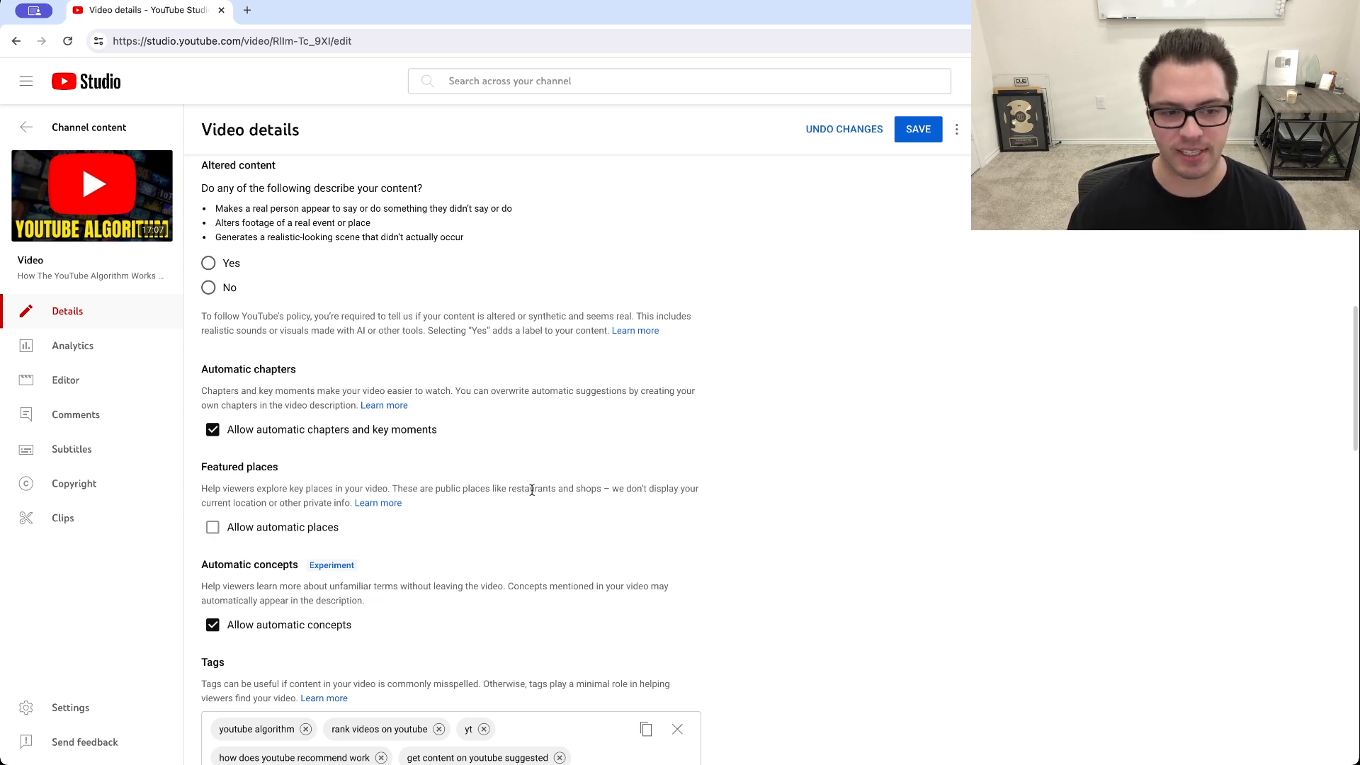
Step: Change the video's license to Creative Commons - Attribution
scroll(665, 229, down, 10)
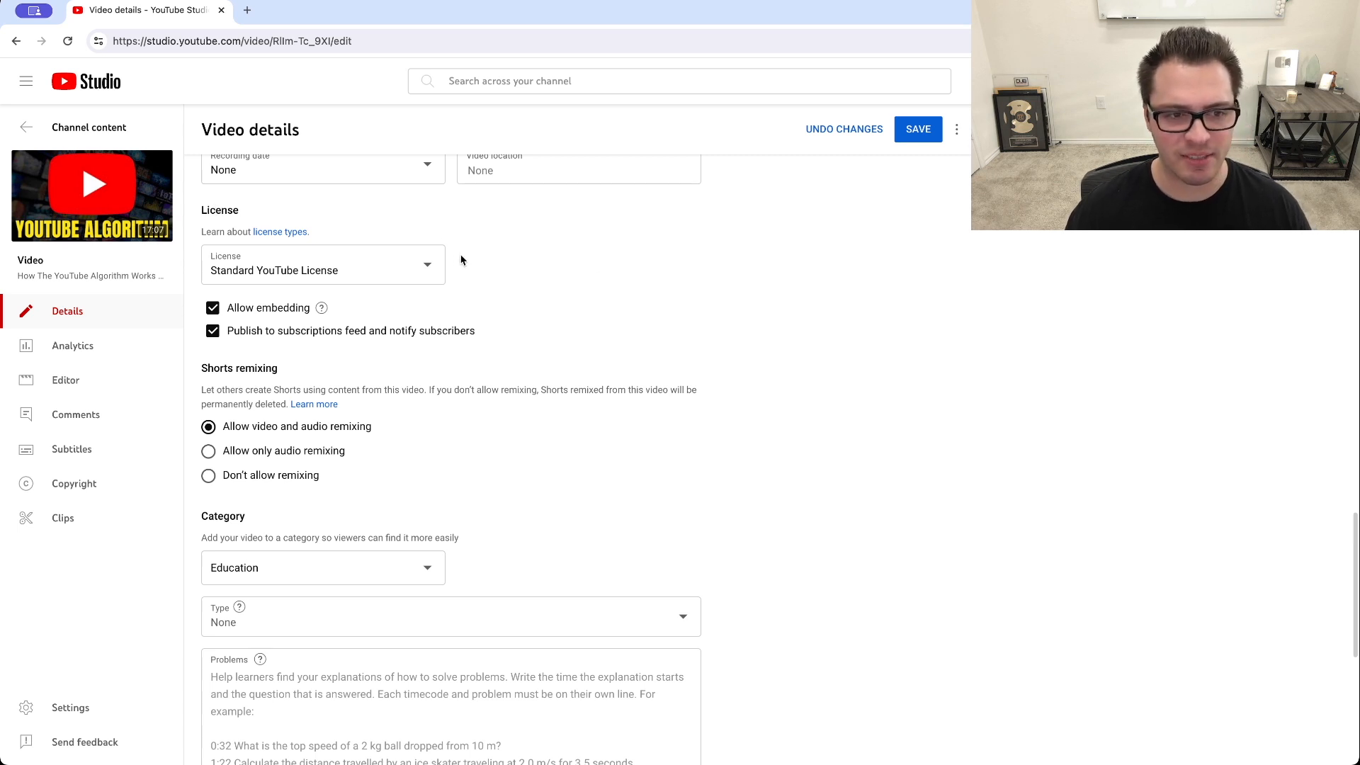
click(423, 268)
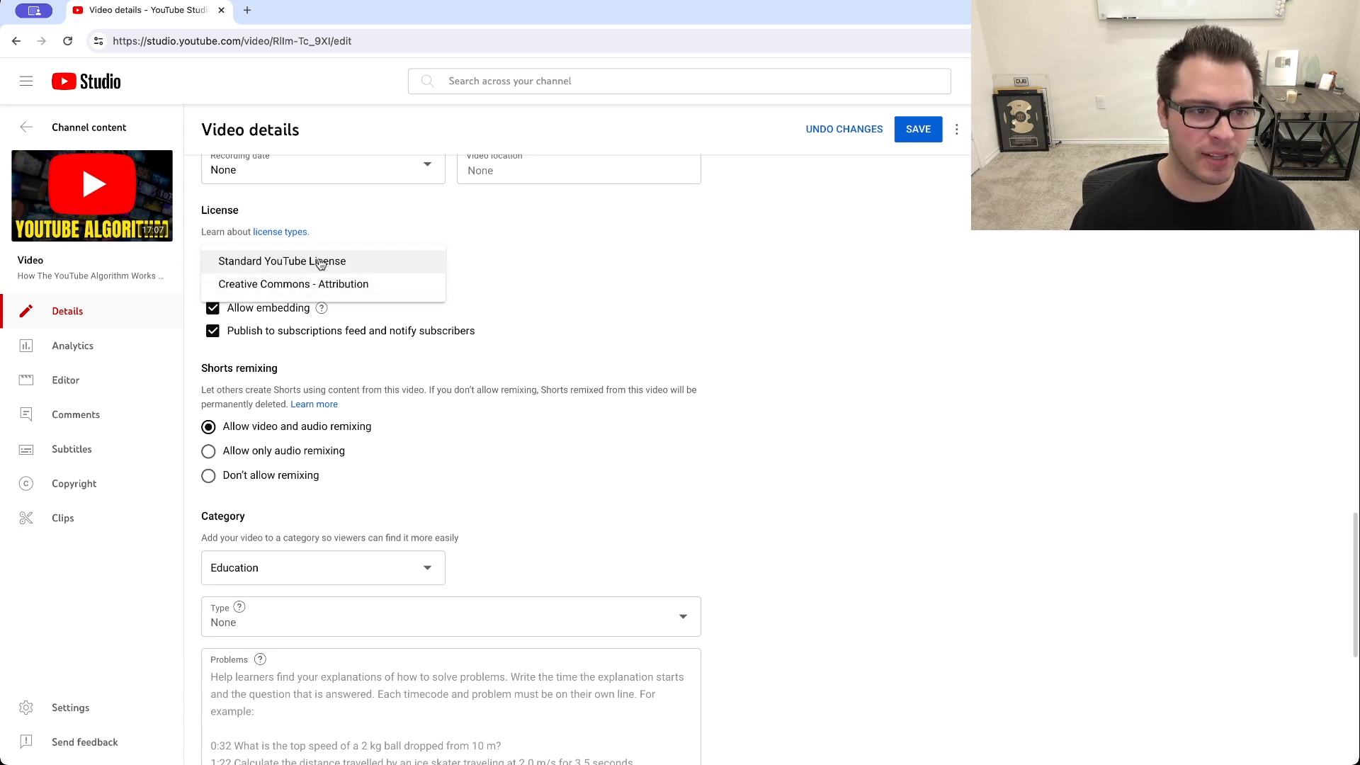
click(344, 285)
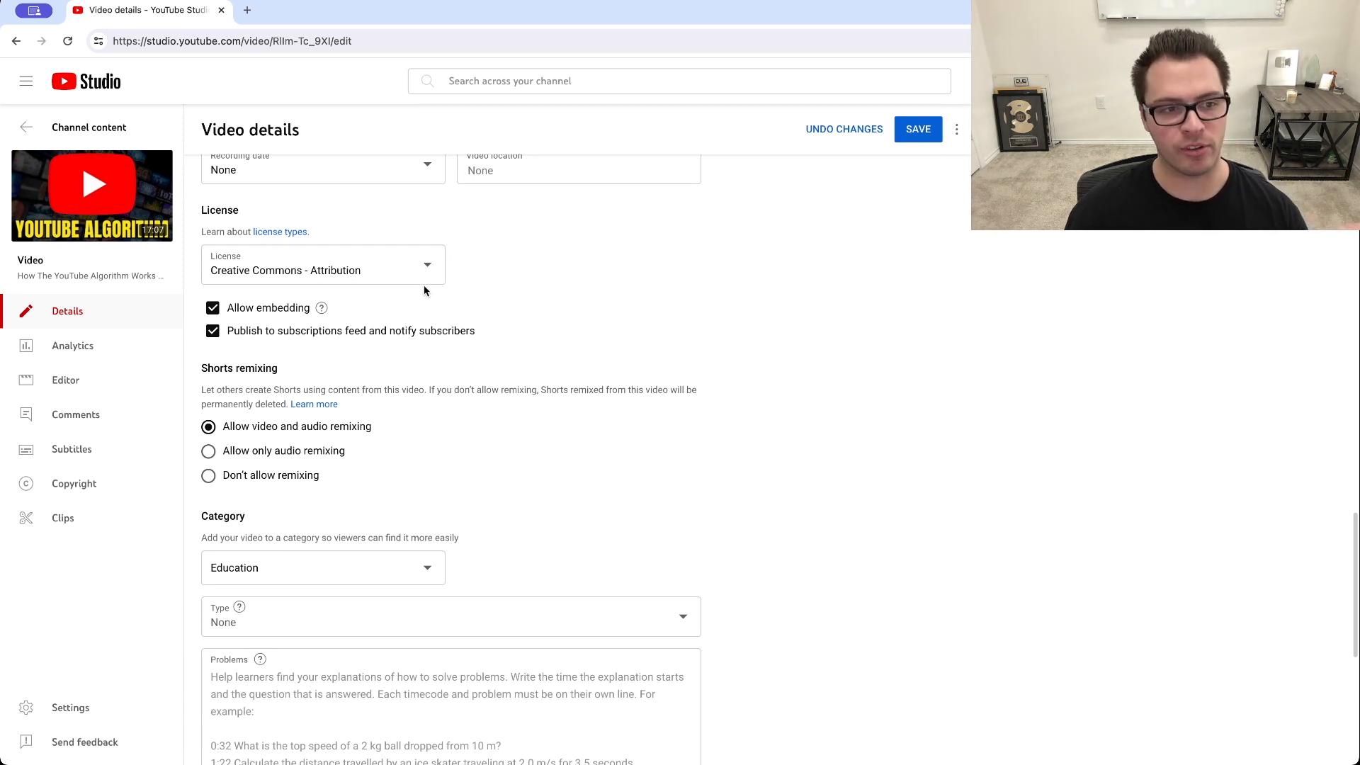
Step: Examine the available video categories and the Shorts remixing options without changing them
scroll(666, 291, down, 2)
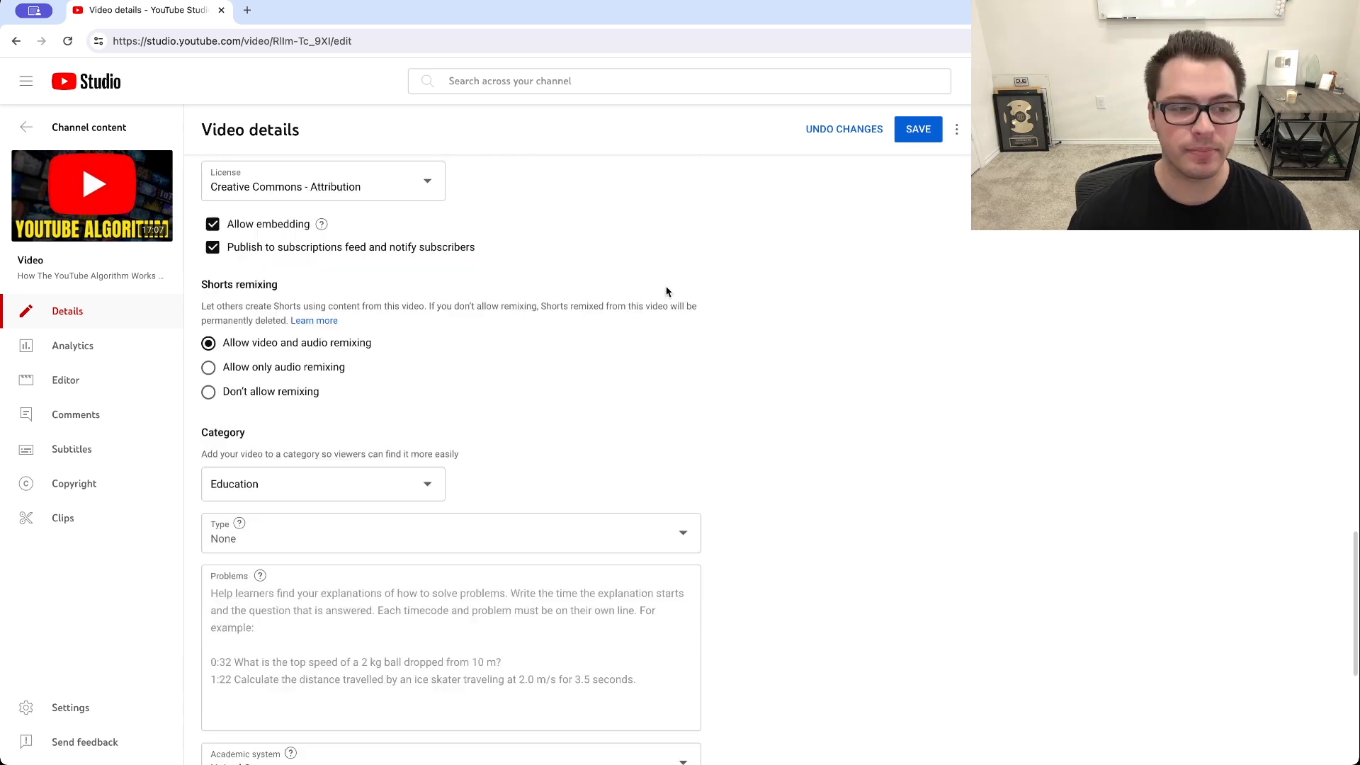
scroll(559, 347, down, 2)
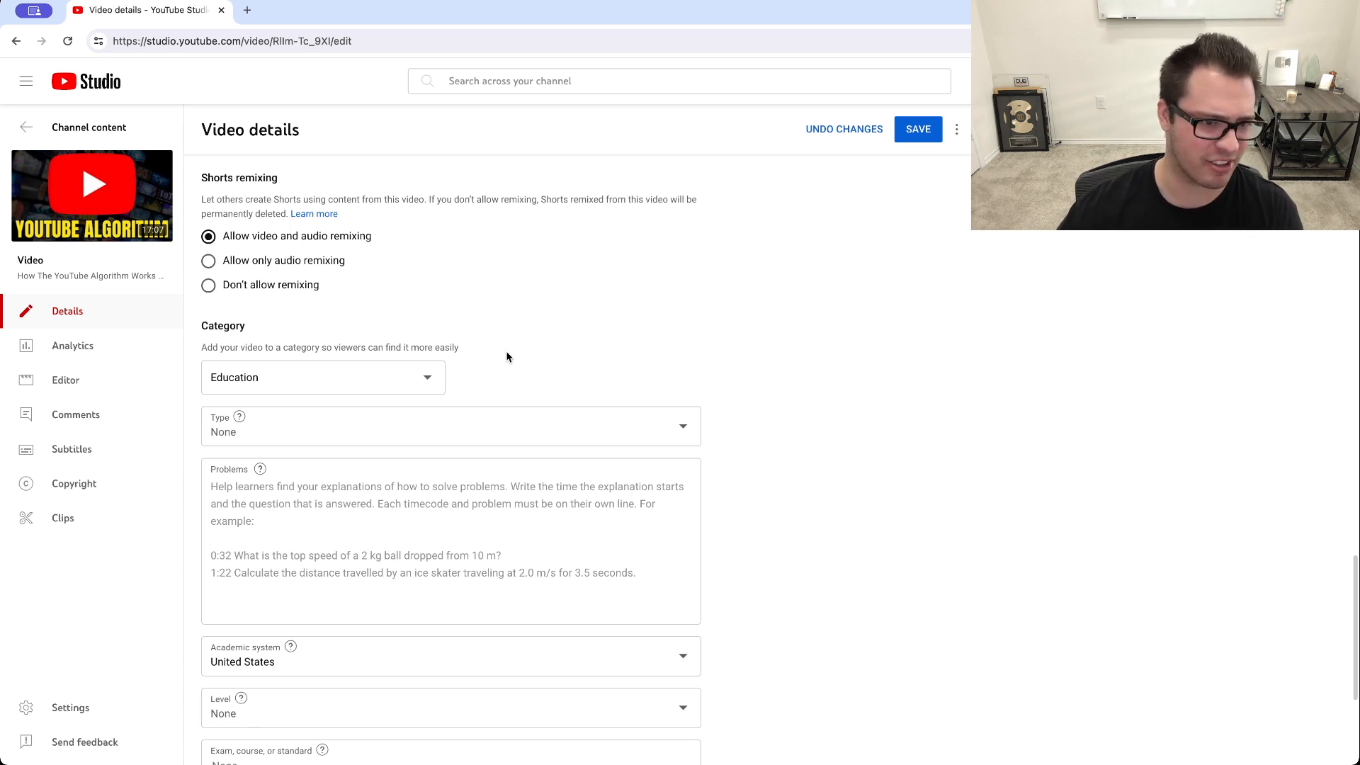
click(425, 378)
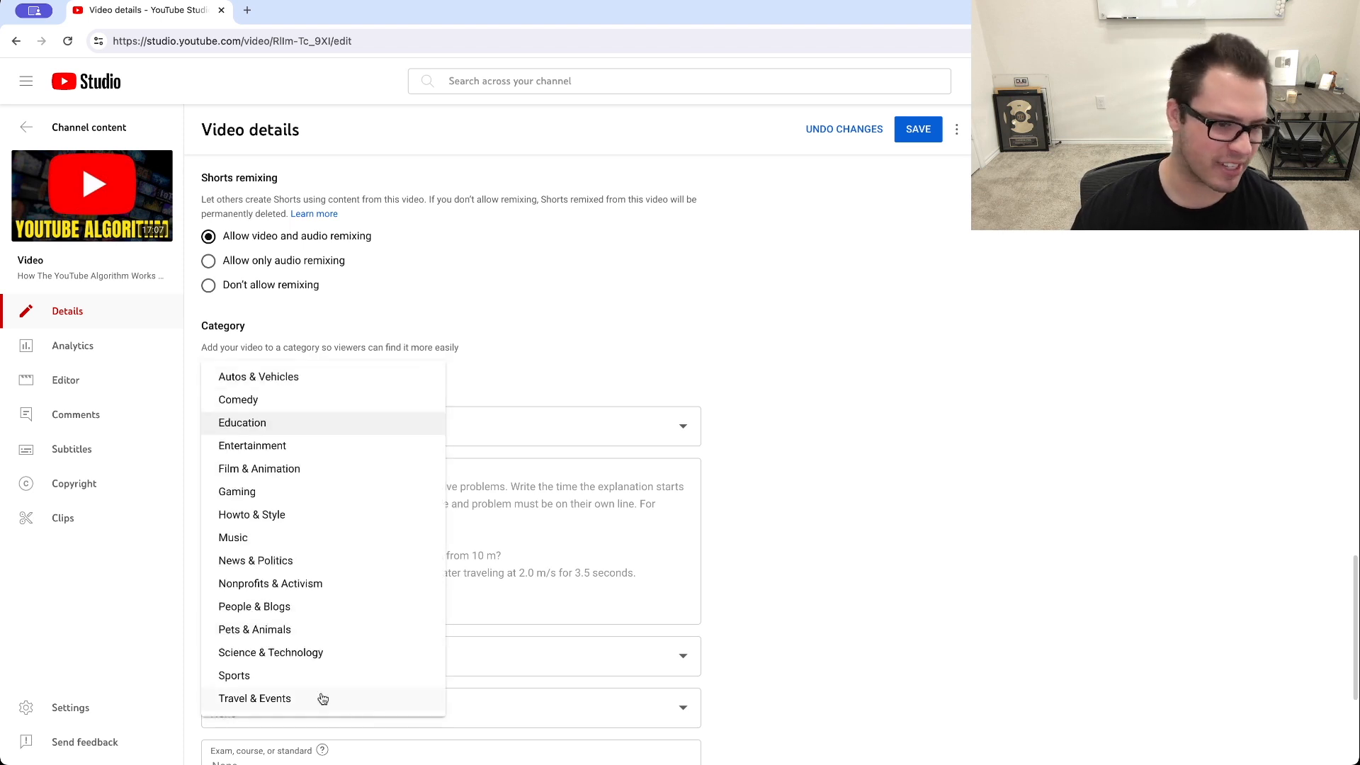
click(588, 337)
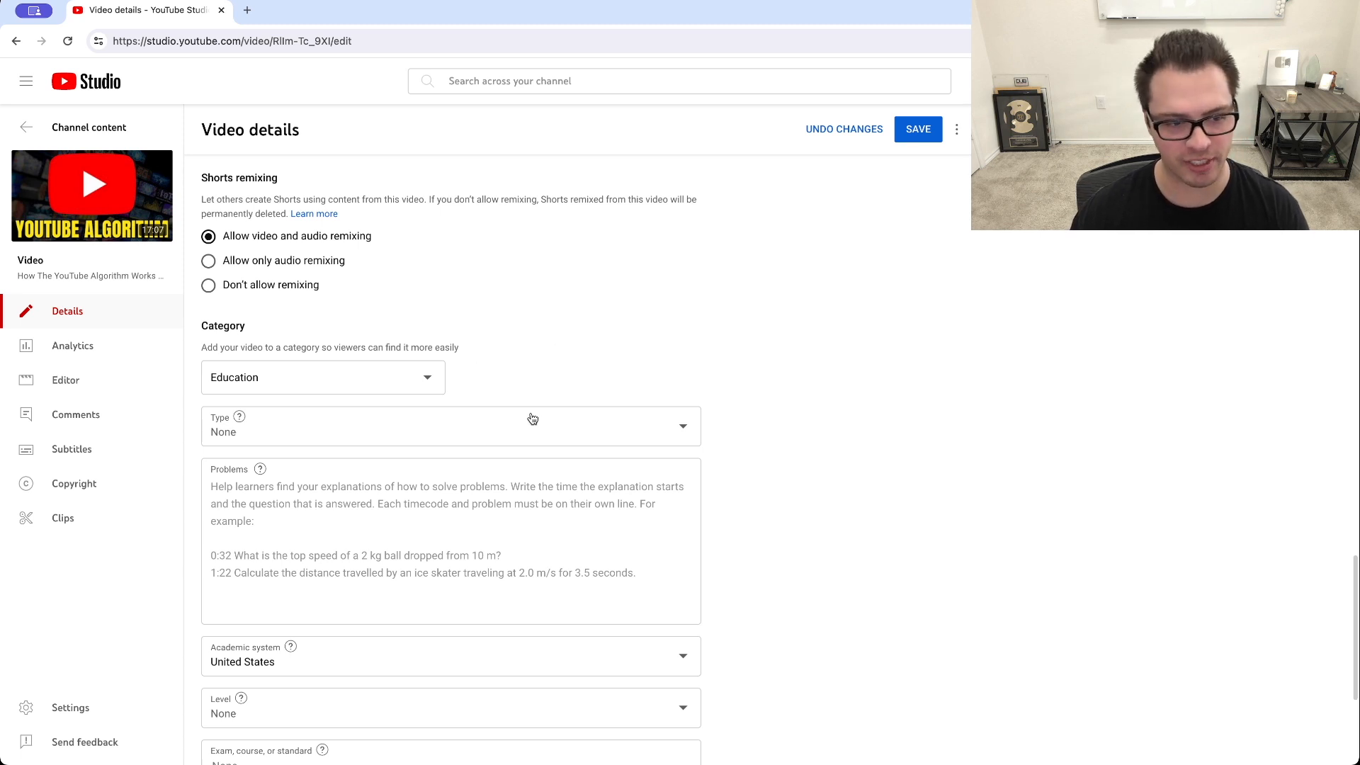
scroll(708, 351, up, 2)
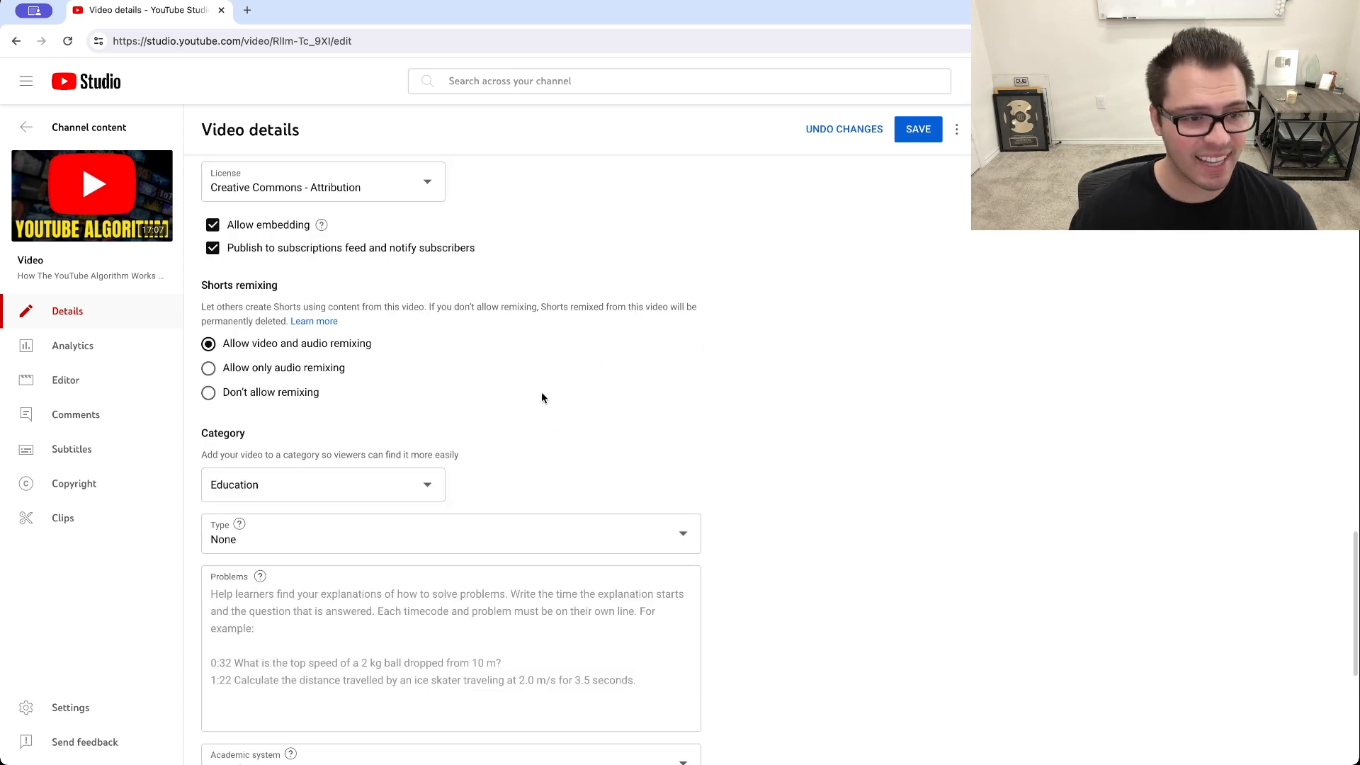
drag(282, 287, 200, 290)
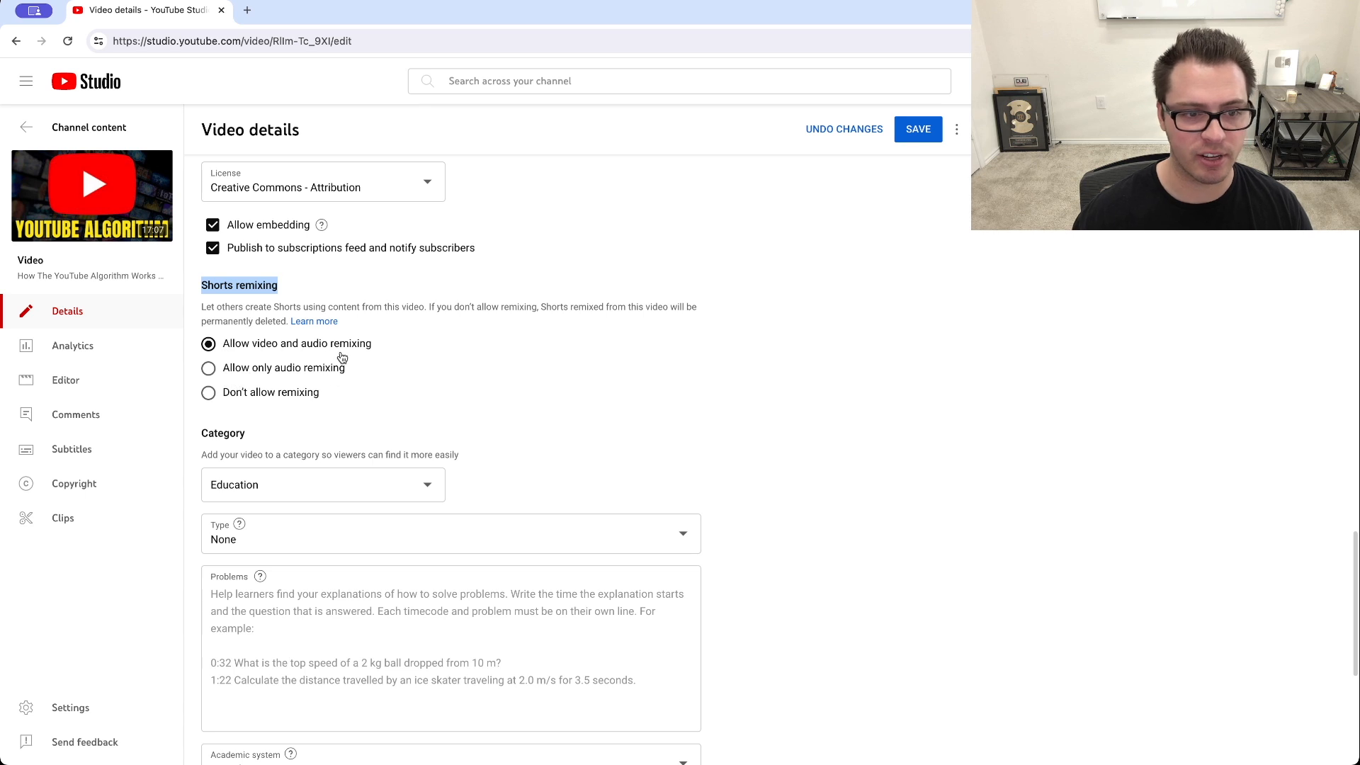
Step: Try the Pause and Off options for the video's comments and return the setting to On
scroll(535, 540, down, 5)
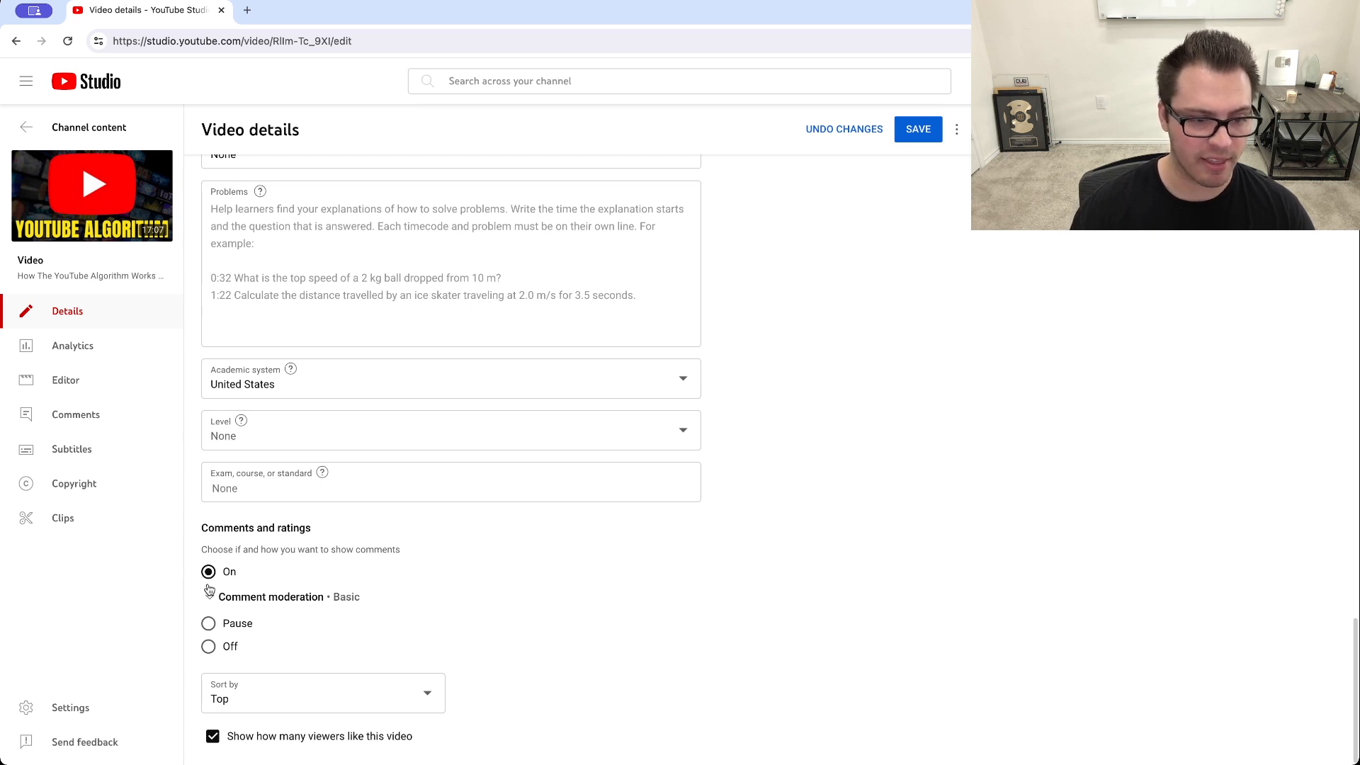
click(209, 624)
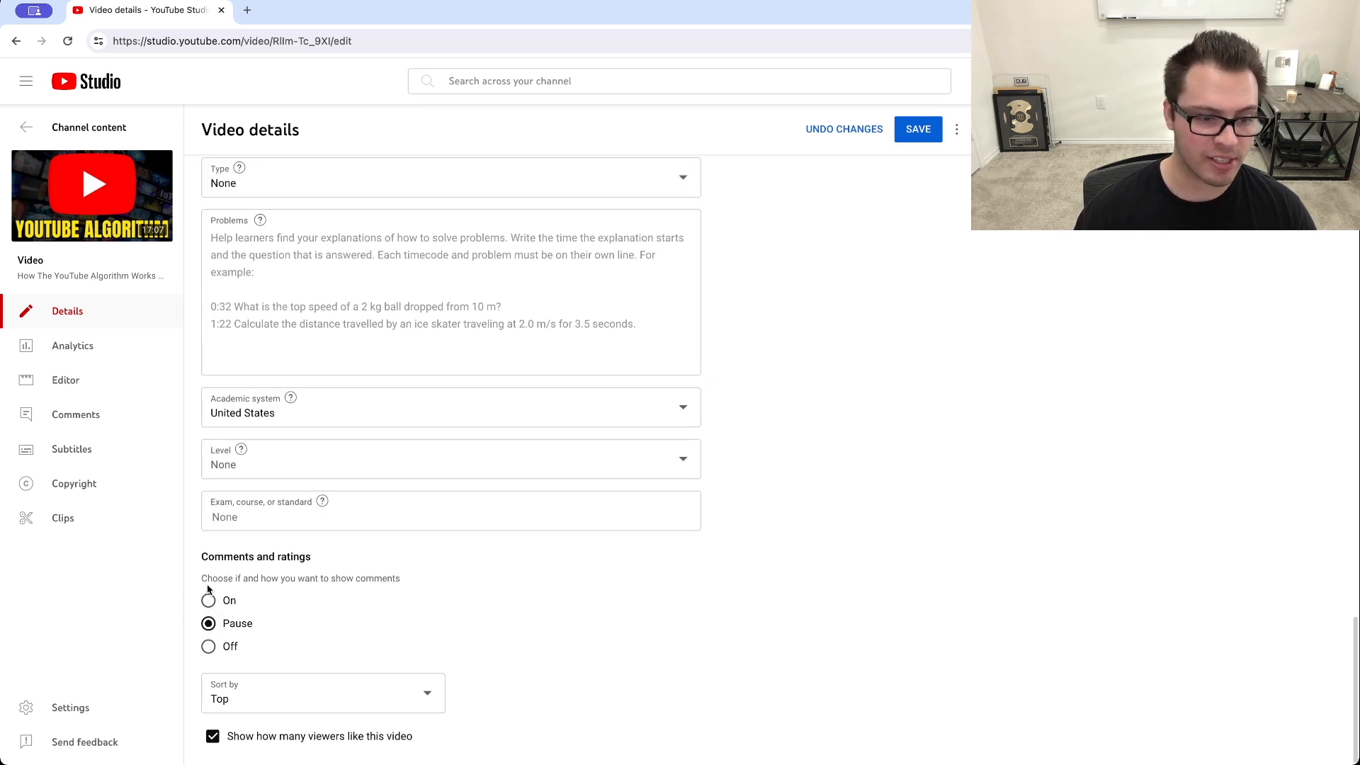
click(208, 647)
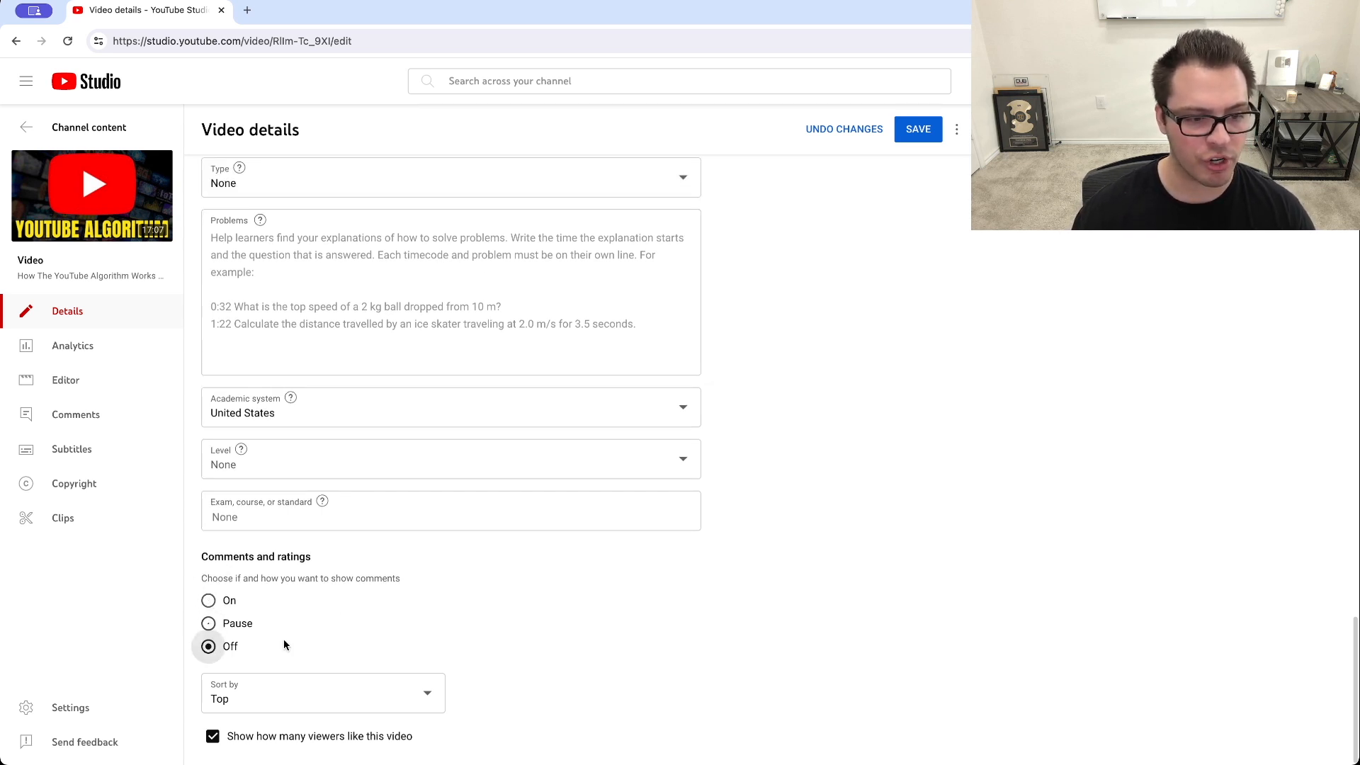
click(209, 601)
Step: Expand the comment moderation options for the video and review the available moderation levels
click(333, 625)
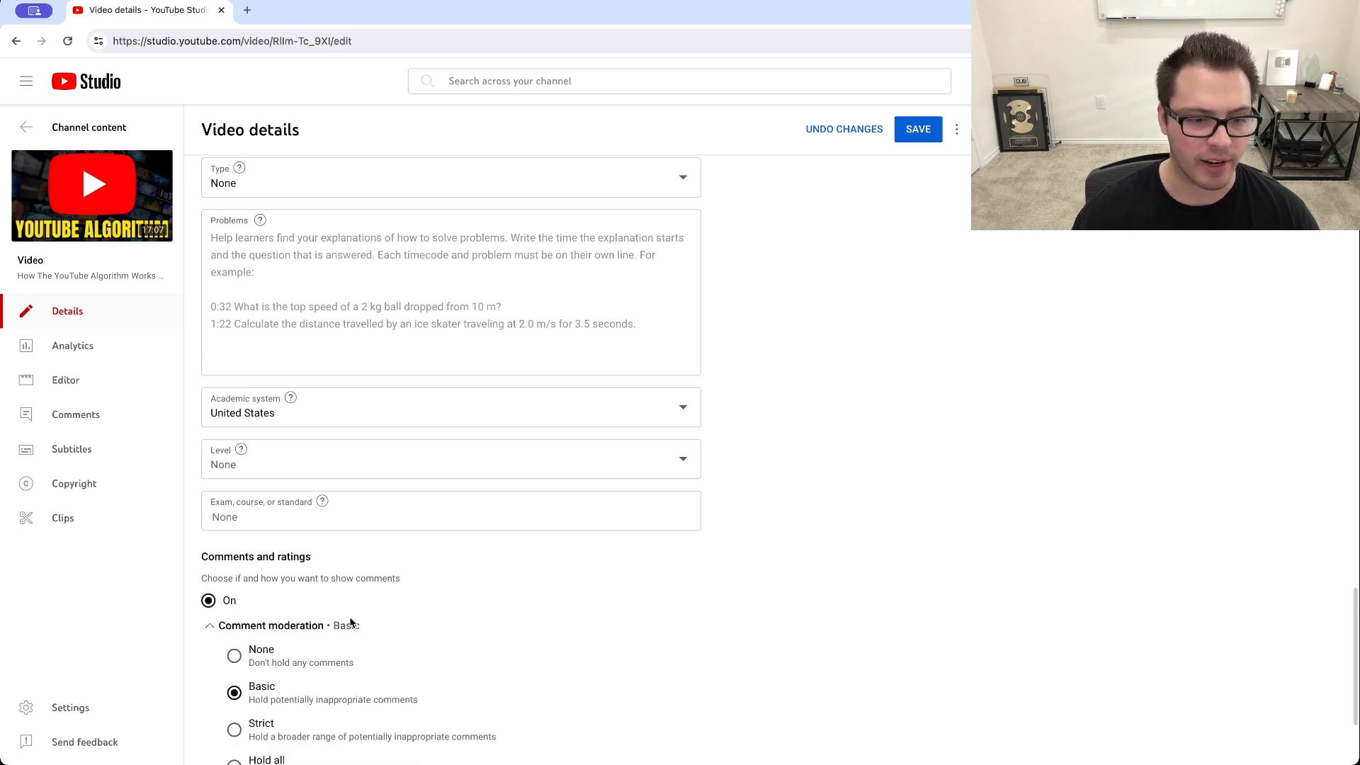
scroll(351, 624, down, 3)
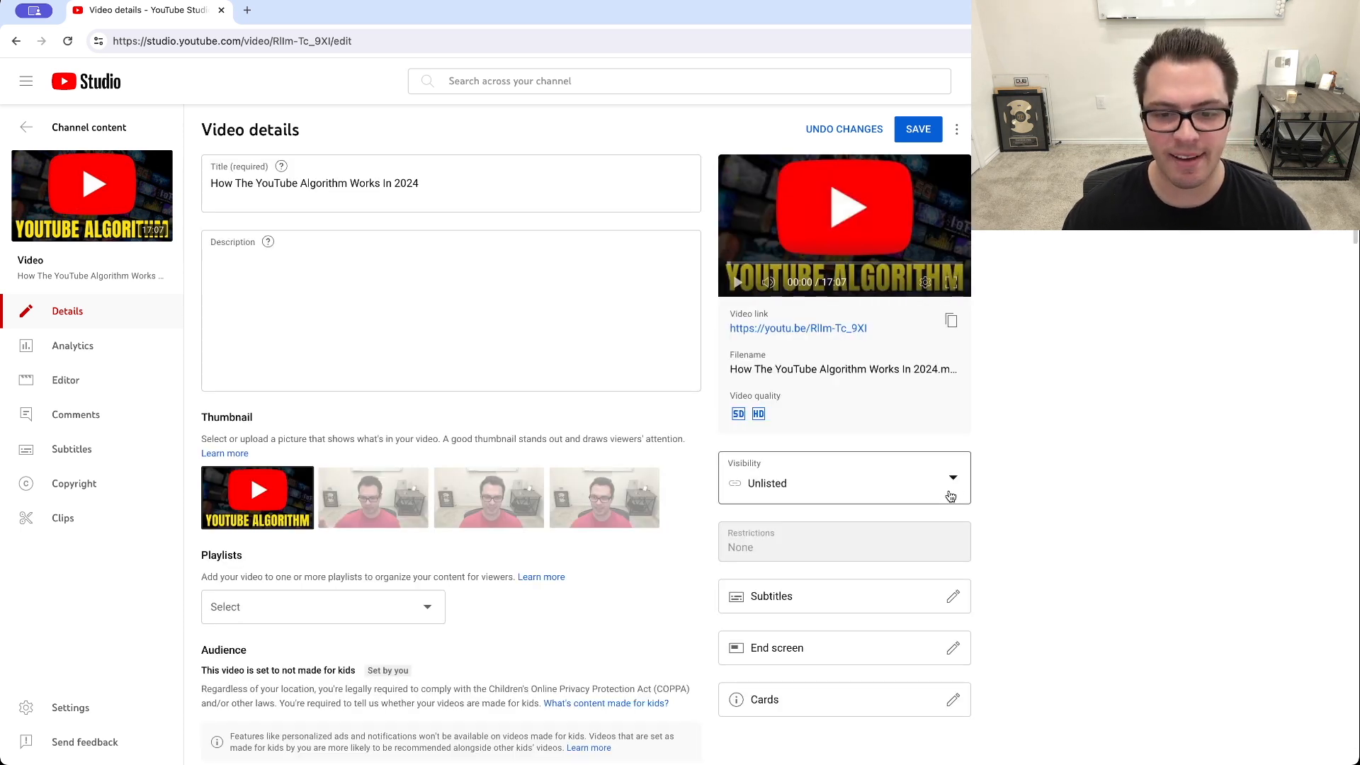
Step: Examine the video's visibility and public scheduling options, and close them without applying a change
click(917, 480)
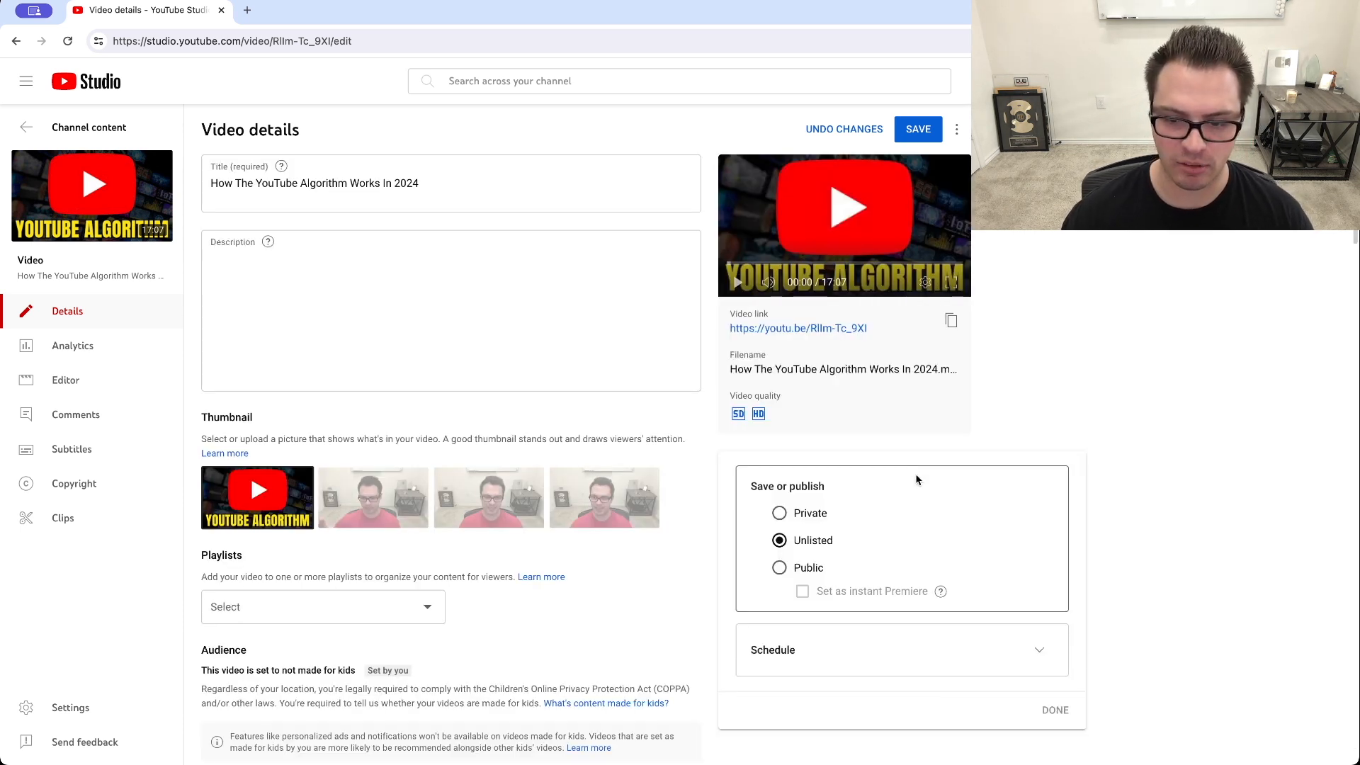
click(1039, 650)
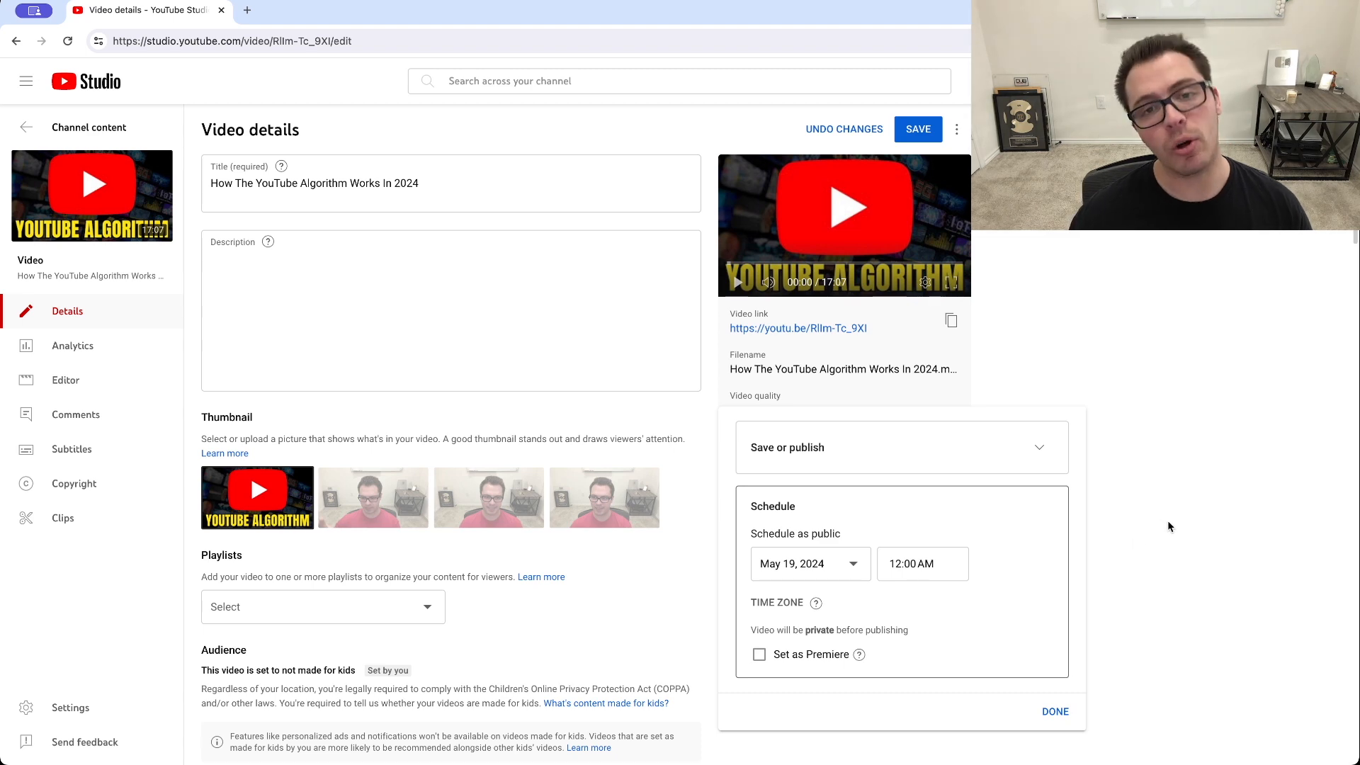
click(1131, 571)
Step: Add an end screen to the video using the "1 video, 1 subscribe" template and select its video element
scroll(1114, 416, down, 2)
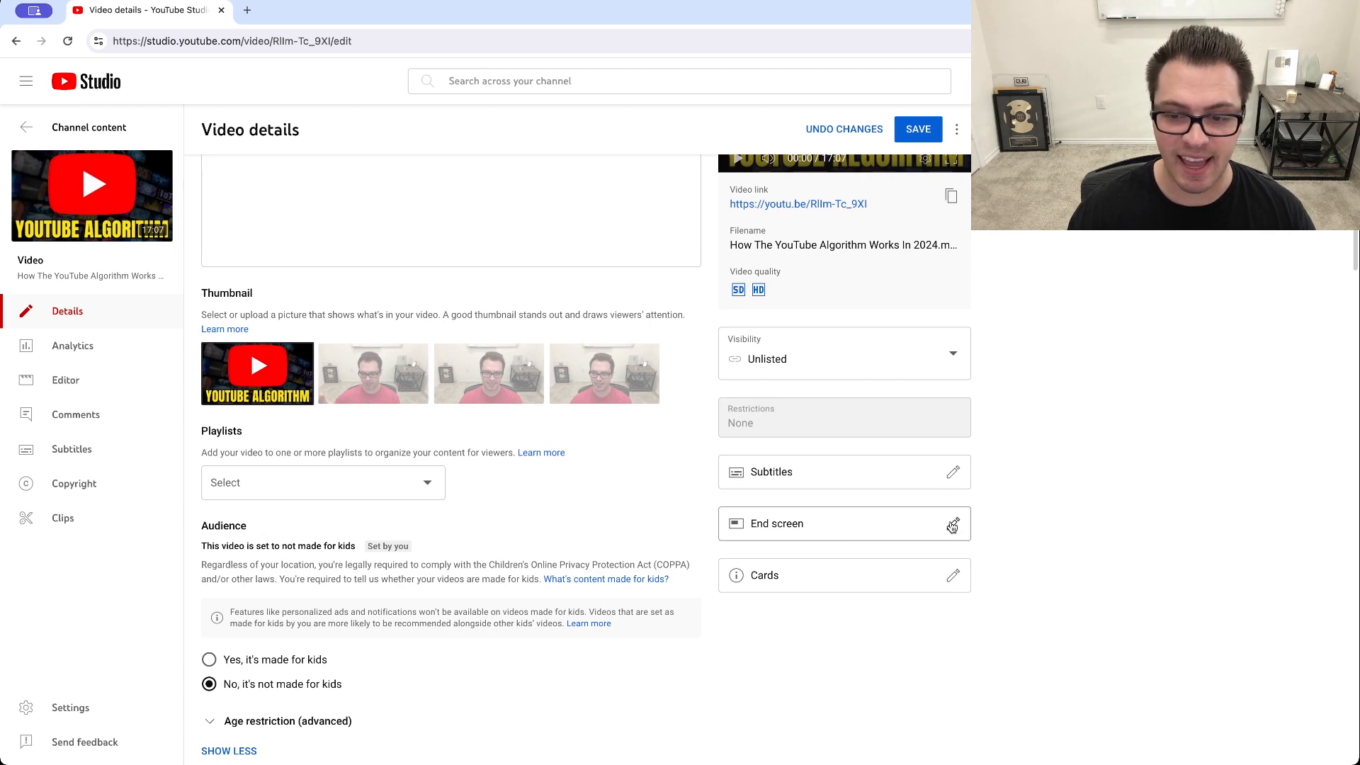
click(953, 527)
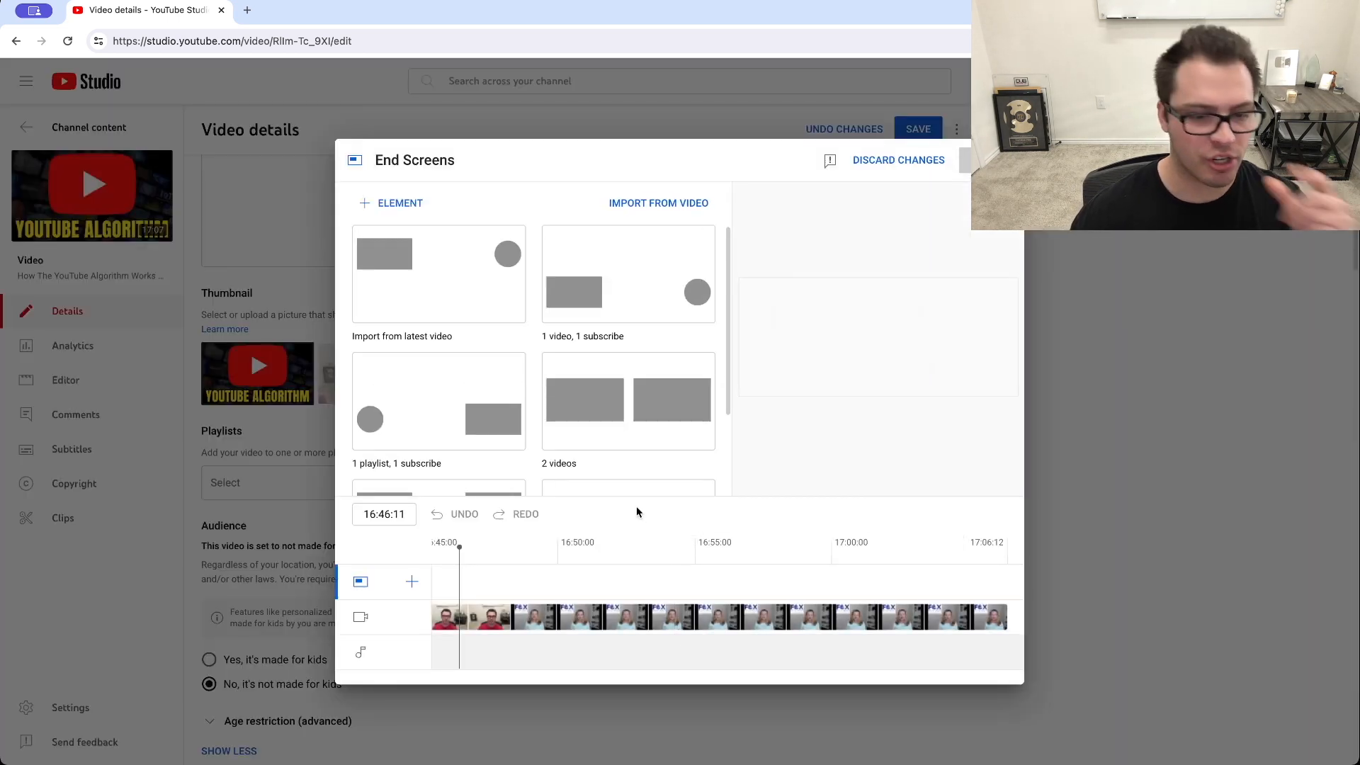
scroll(588, 411, down, 2)
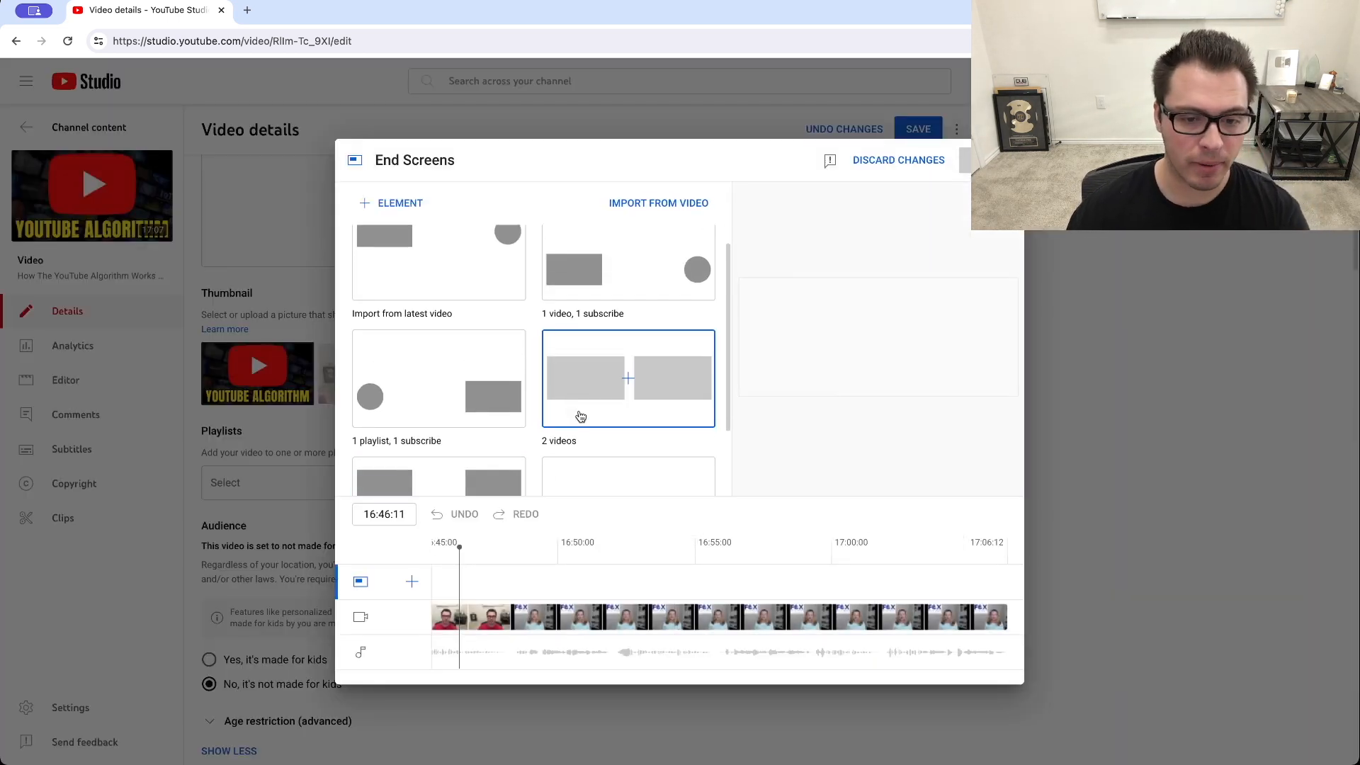
scroll(465, 331, up, 2)
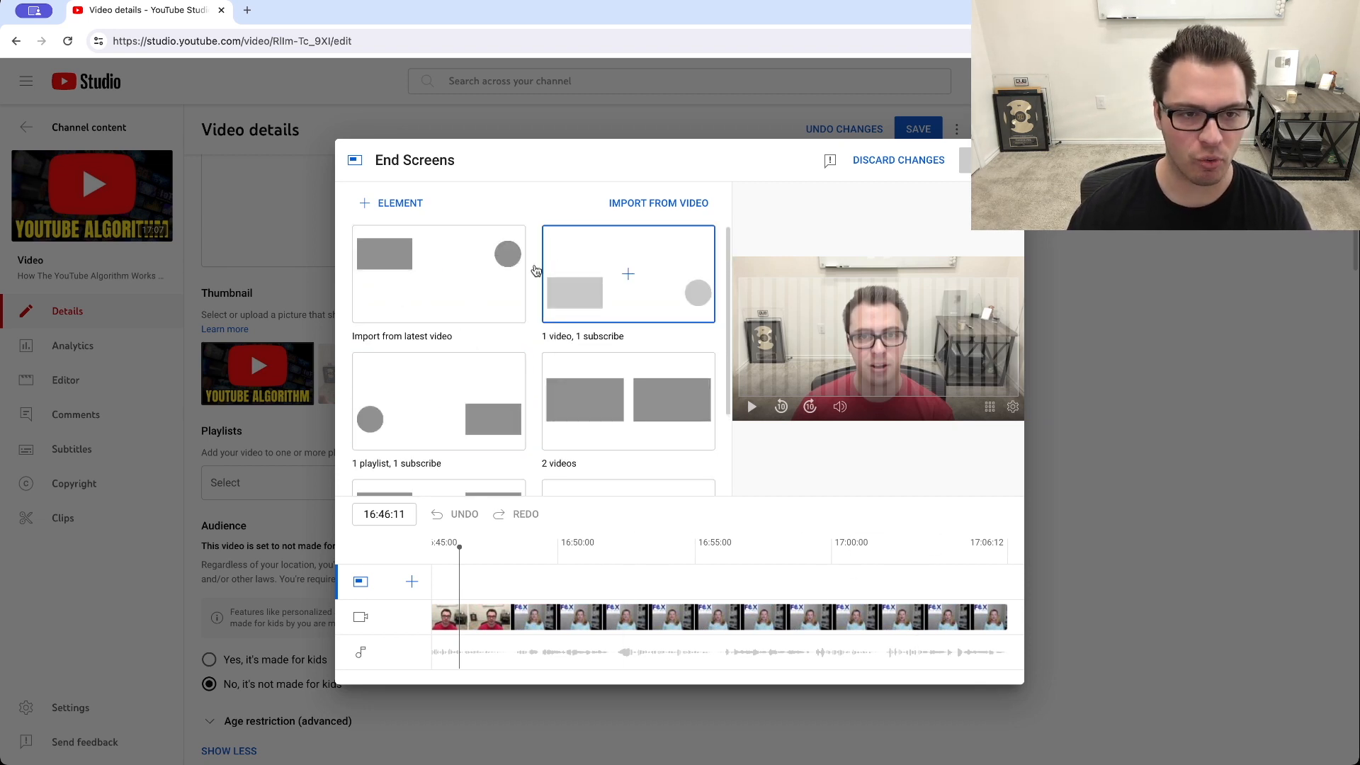
scroll(455, 309, down, 4)
scroll(425, 354, up, 4)
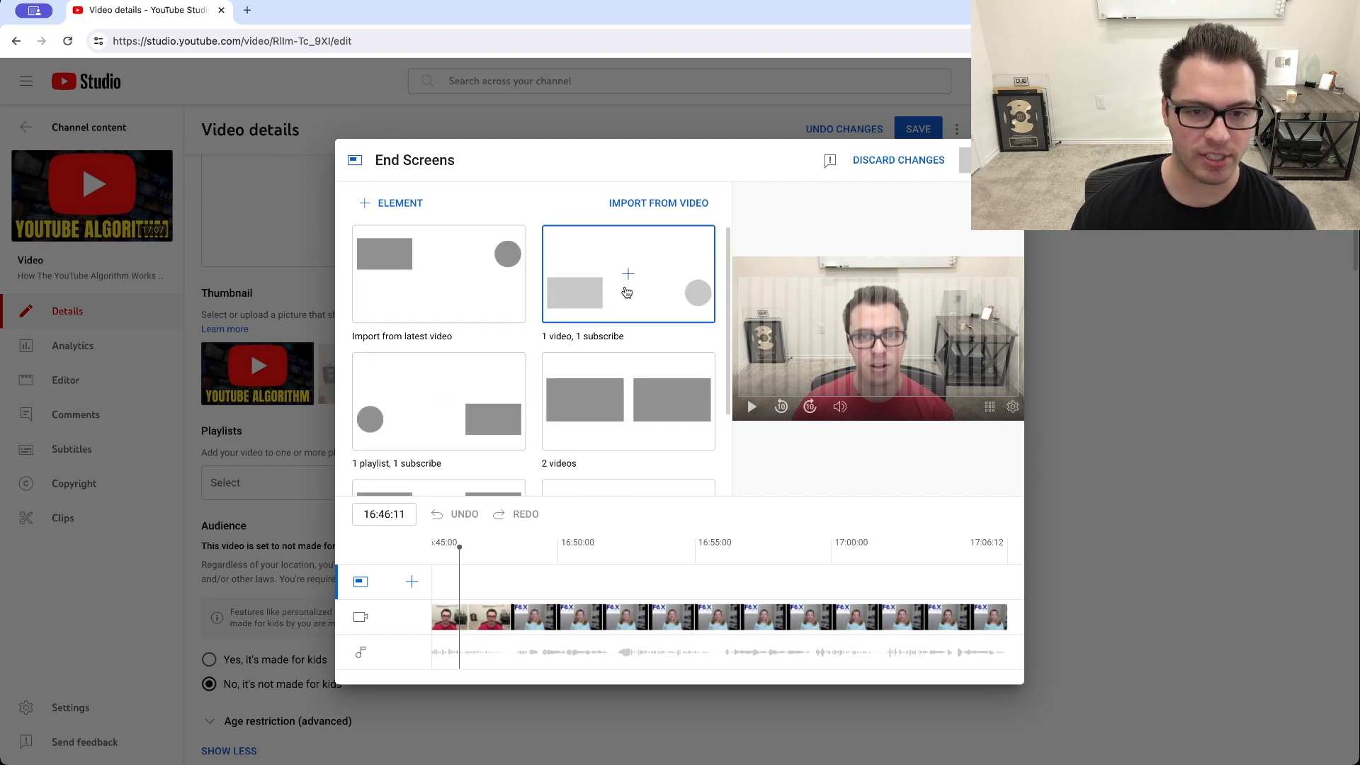
click(602, 305)
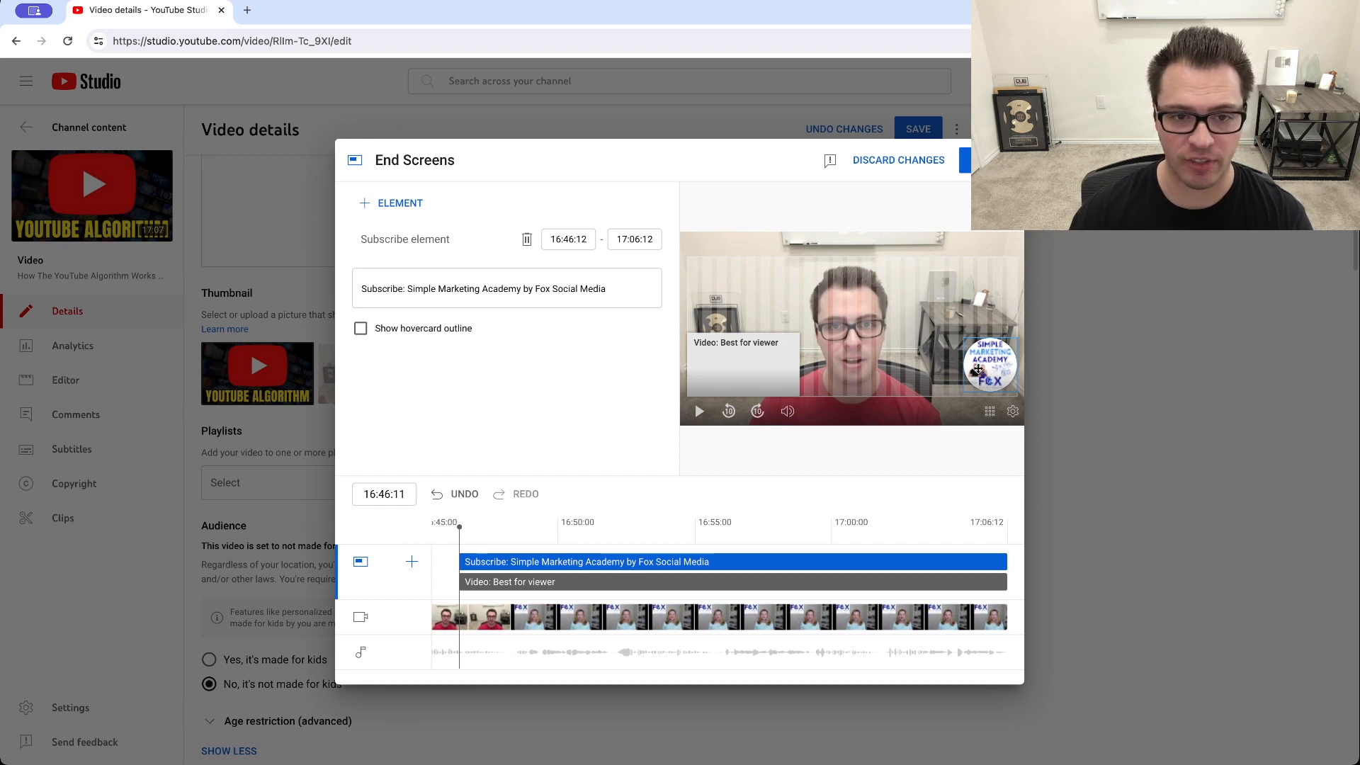
click(757, 365)
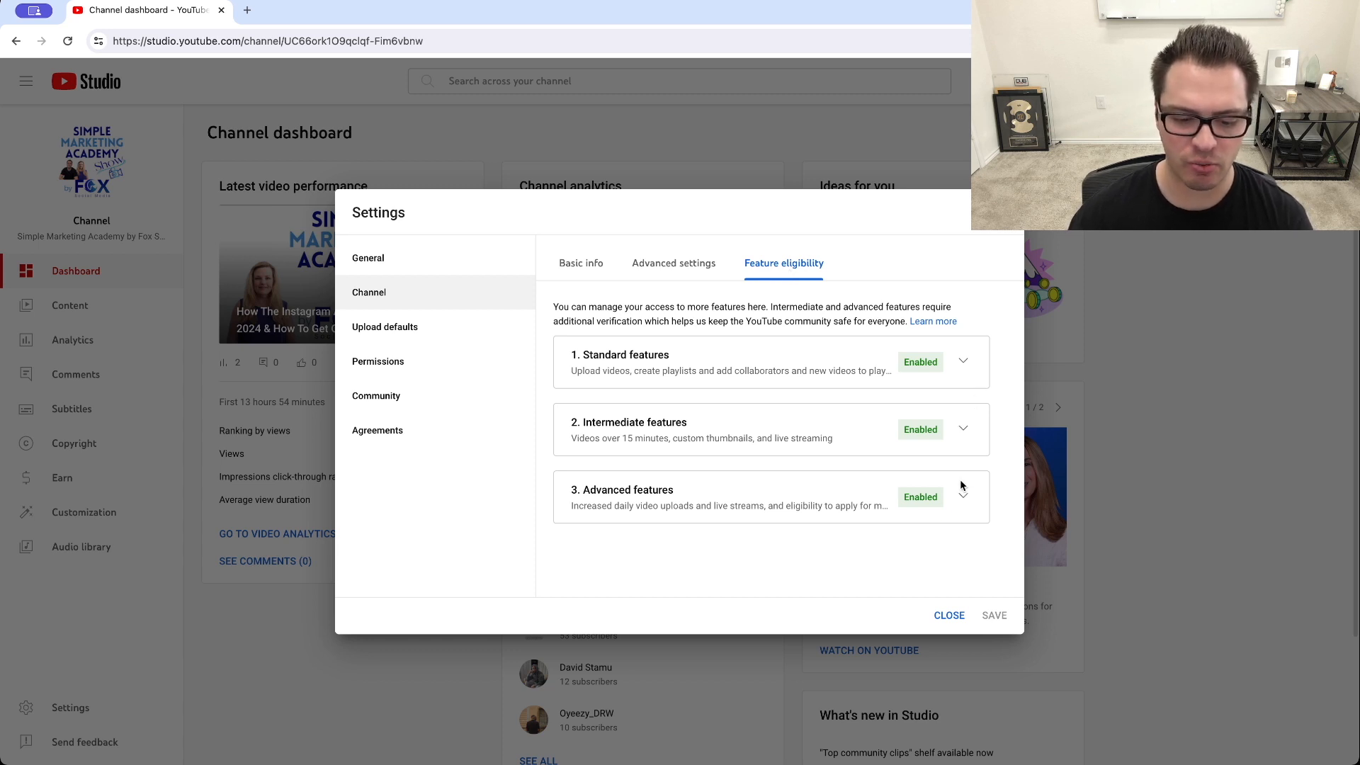
Step: Review the Standard features and their requirements in the channel's feature eligibility settings, and collapse the section
click(964, 363)
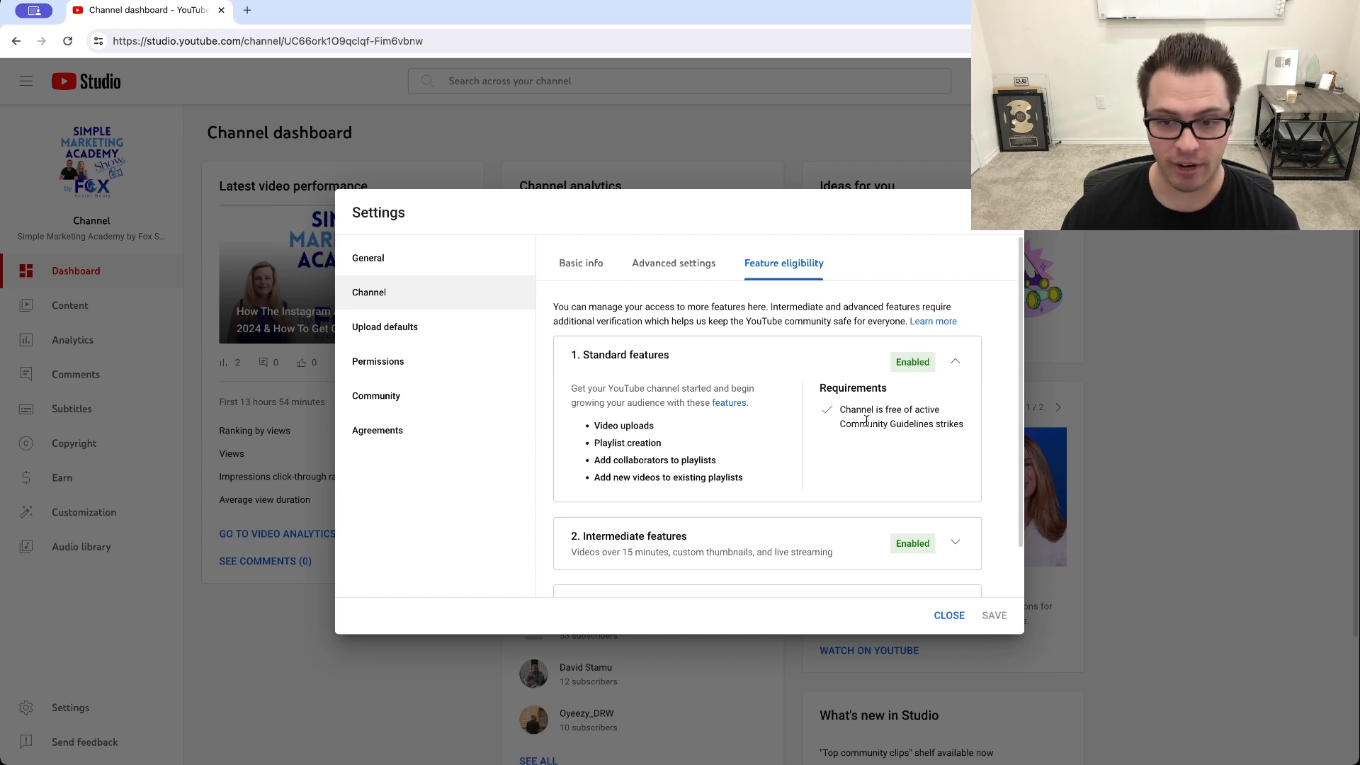
drag(867, 422, 911, 420)
click(793, 371)
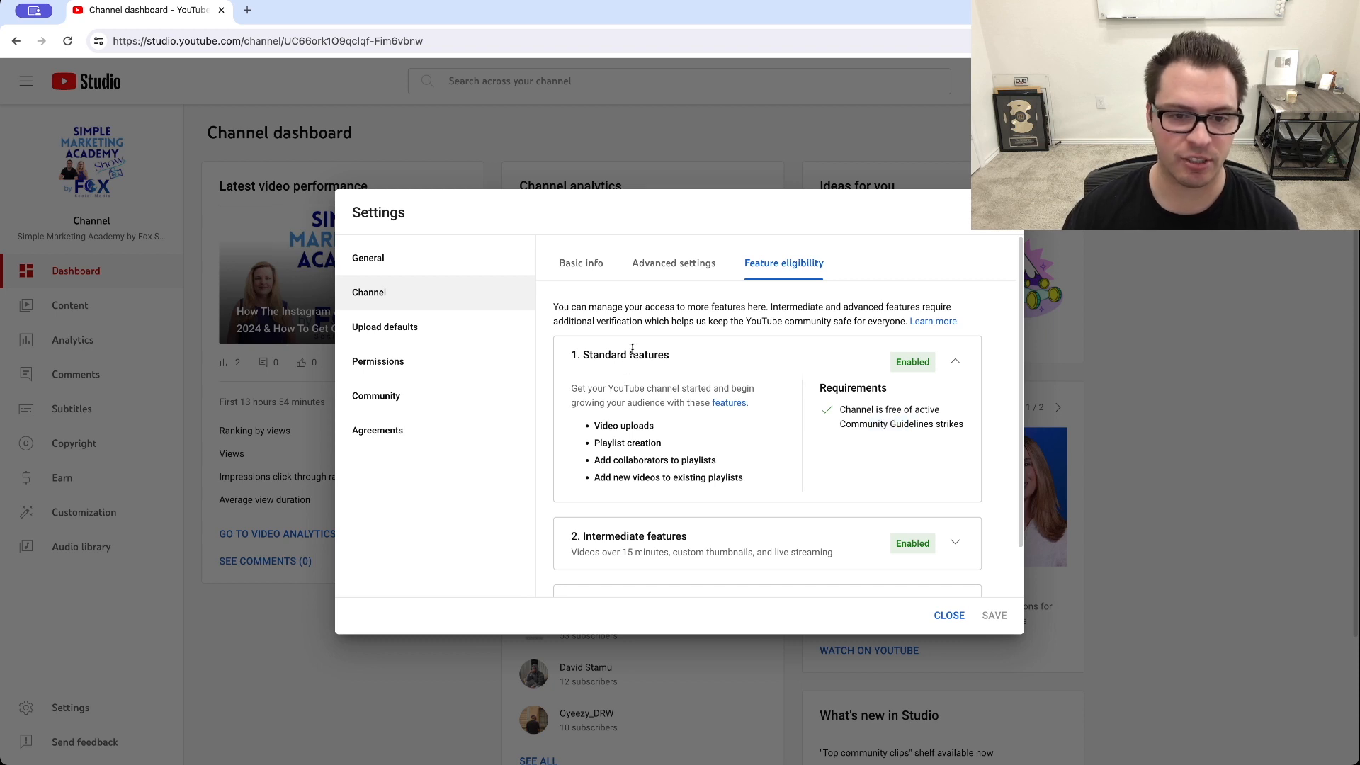
click(956, 363)
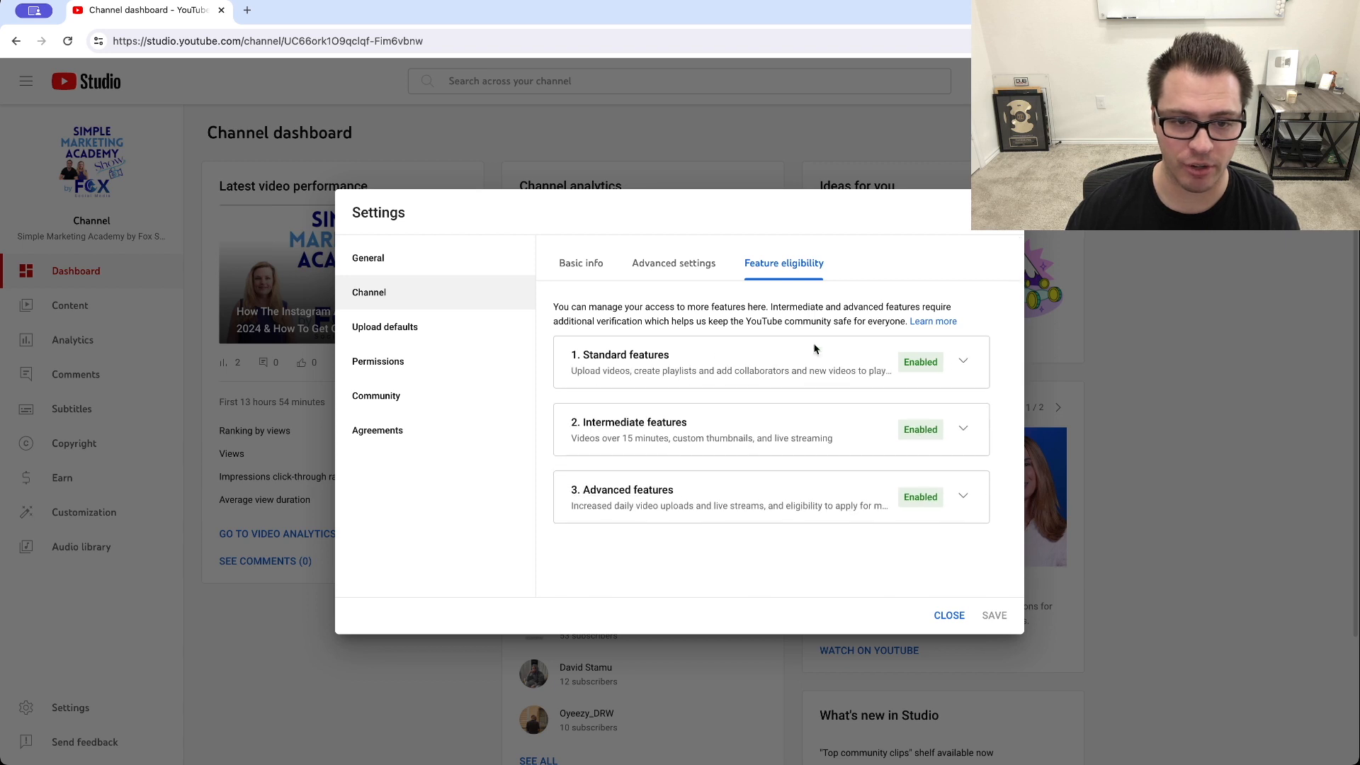
Step: Examine the Intermediate and Advanced features and their requirements in the channel's feature eligibility settings
click(962, 430)
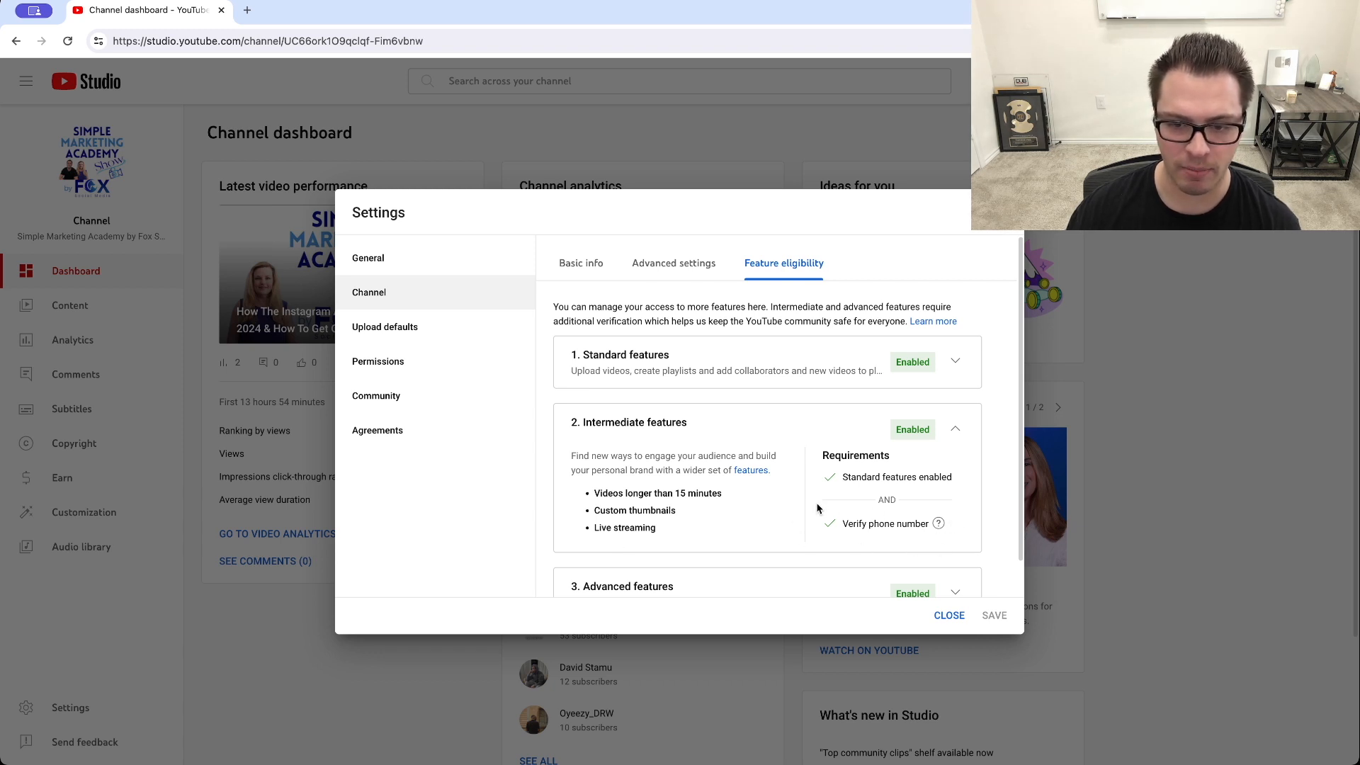
click(956, 592)
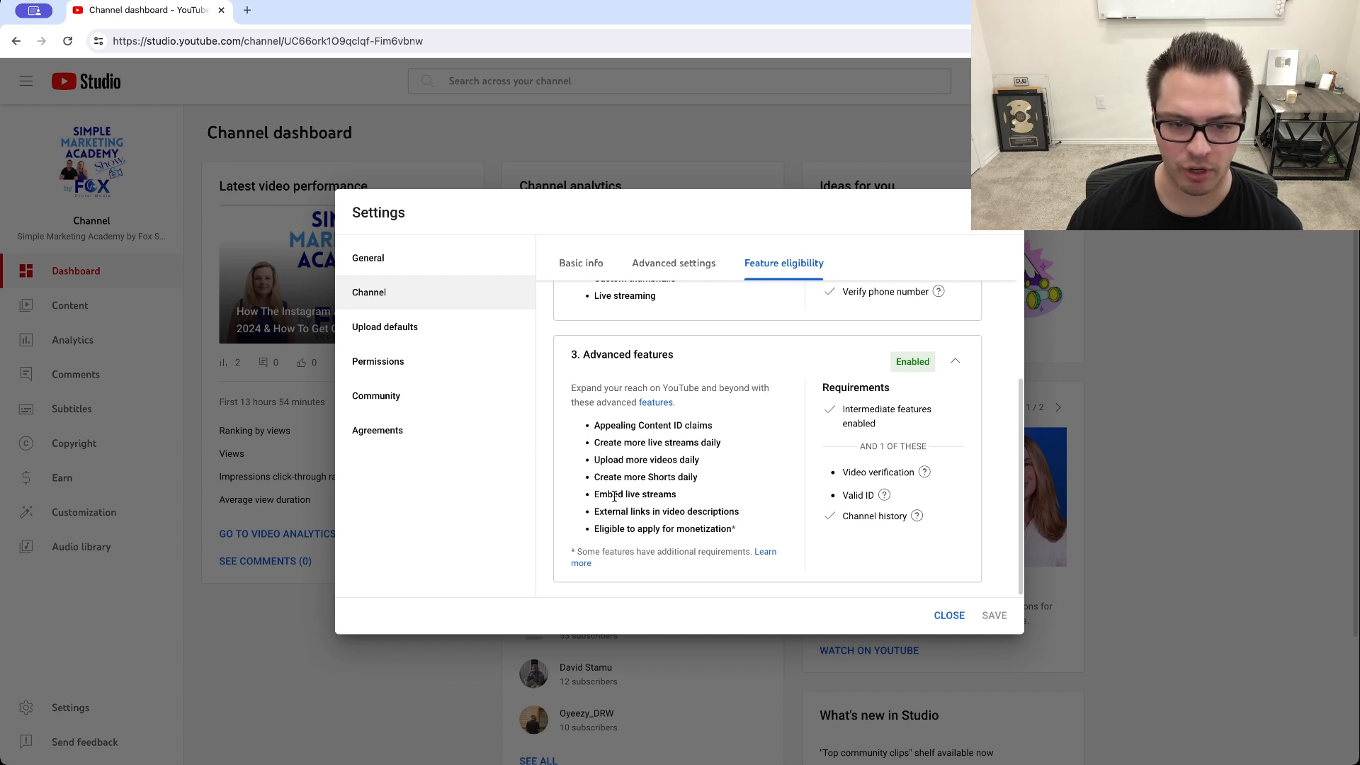
drag(705, 478, 594, 461)
click(584, 455)
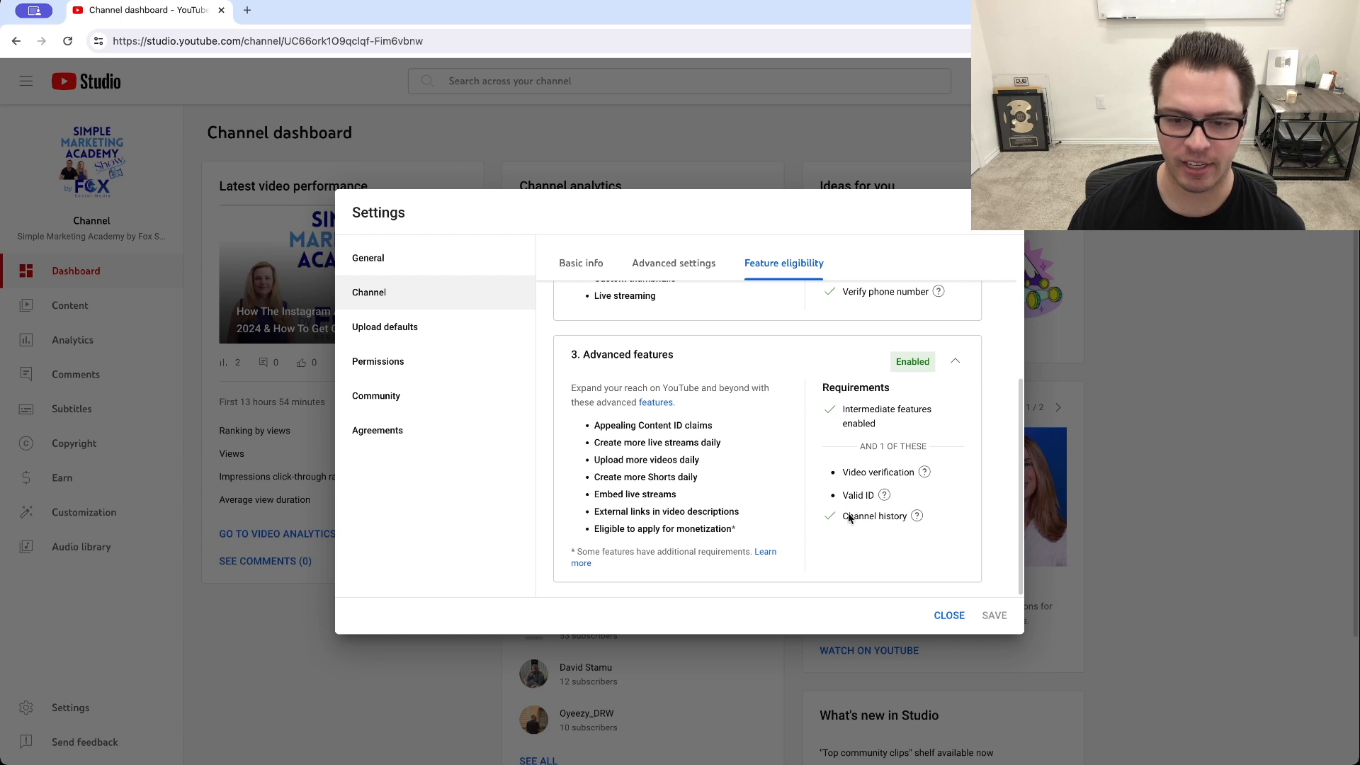
click(917, 516)
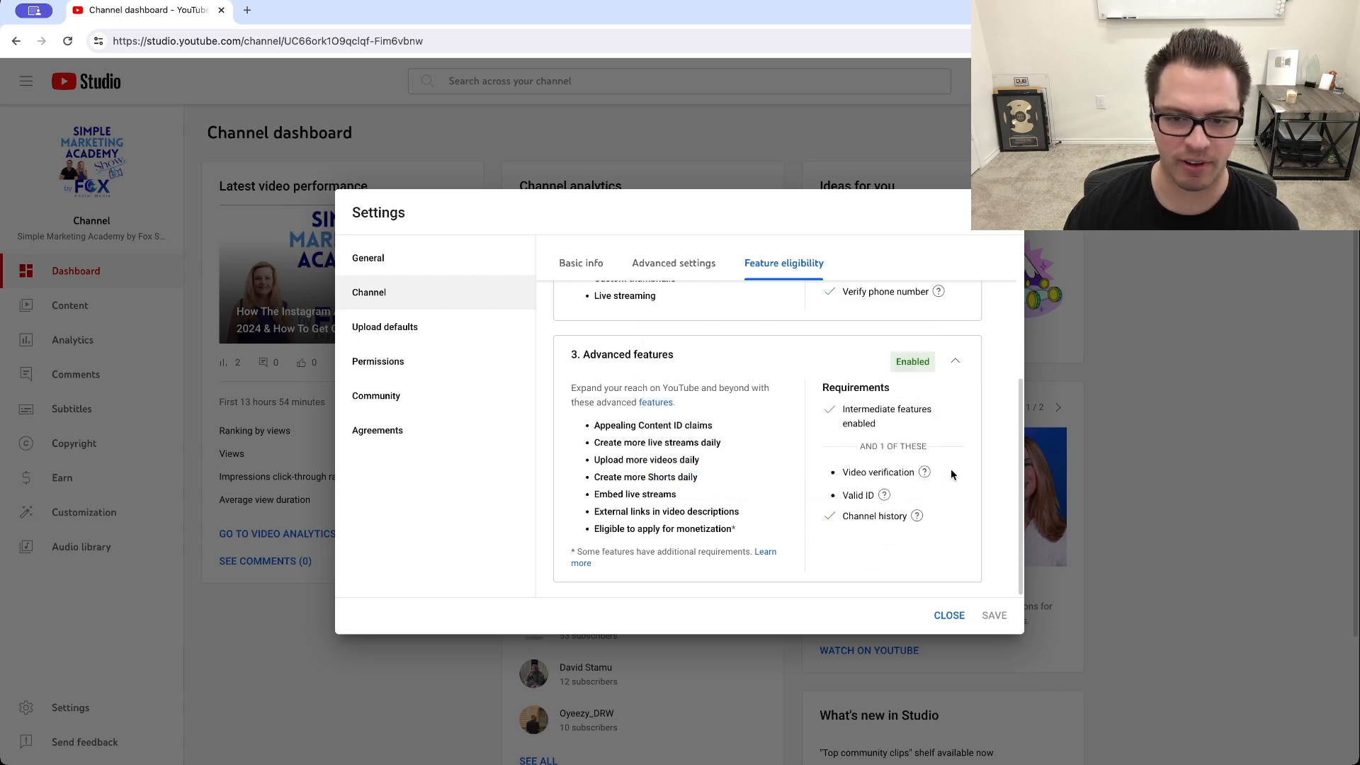
scroll(955, 481, up, 5)
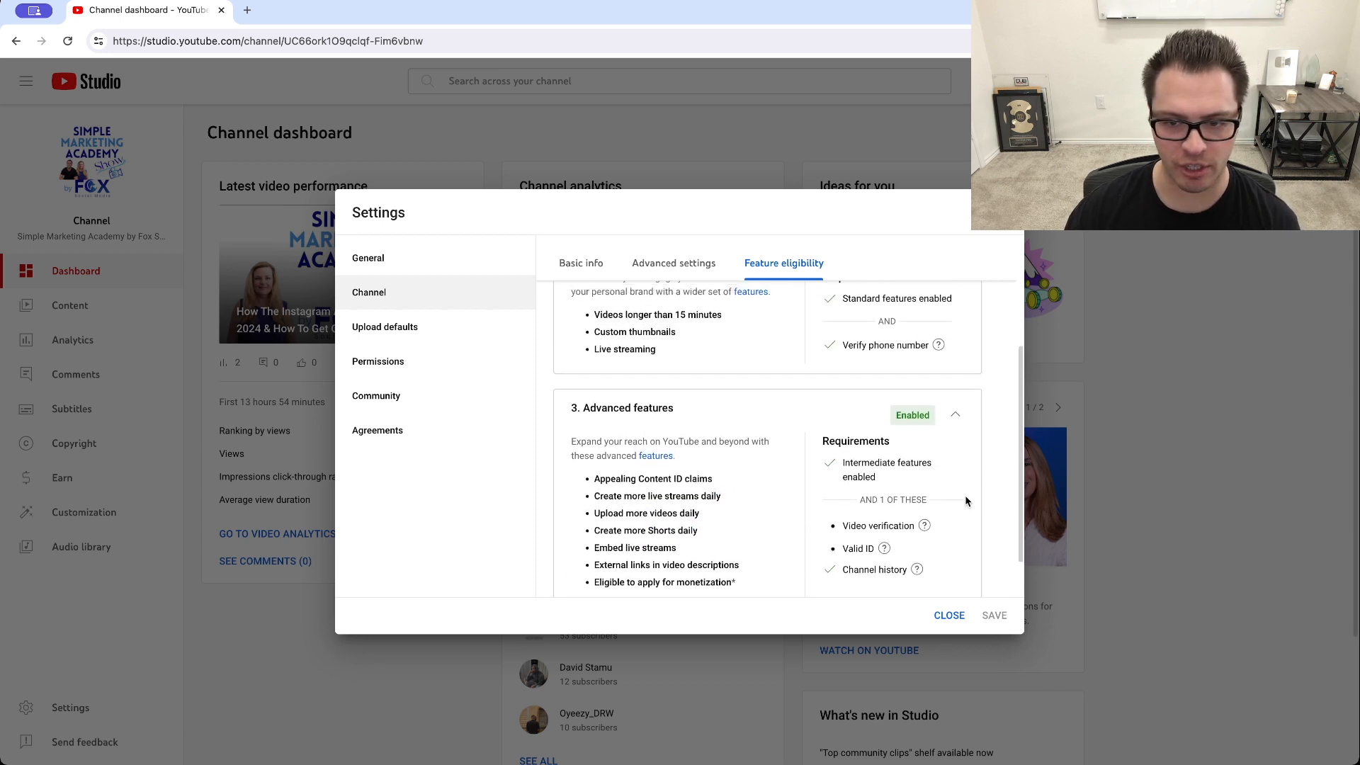
scroll(862, 383, up, 1)
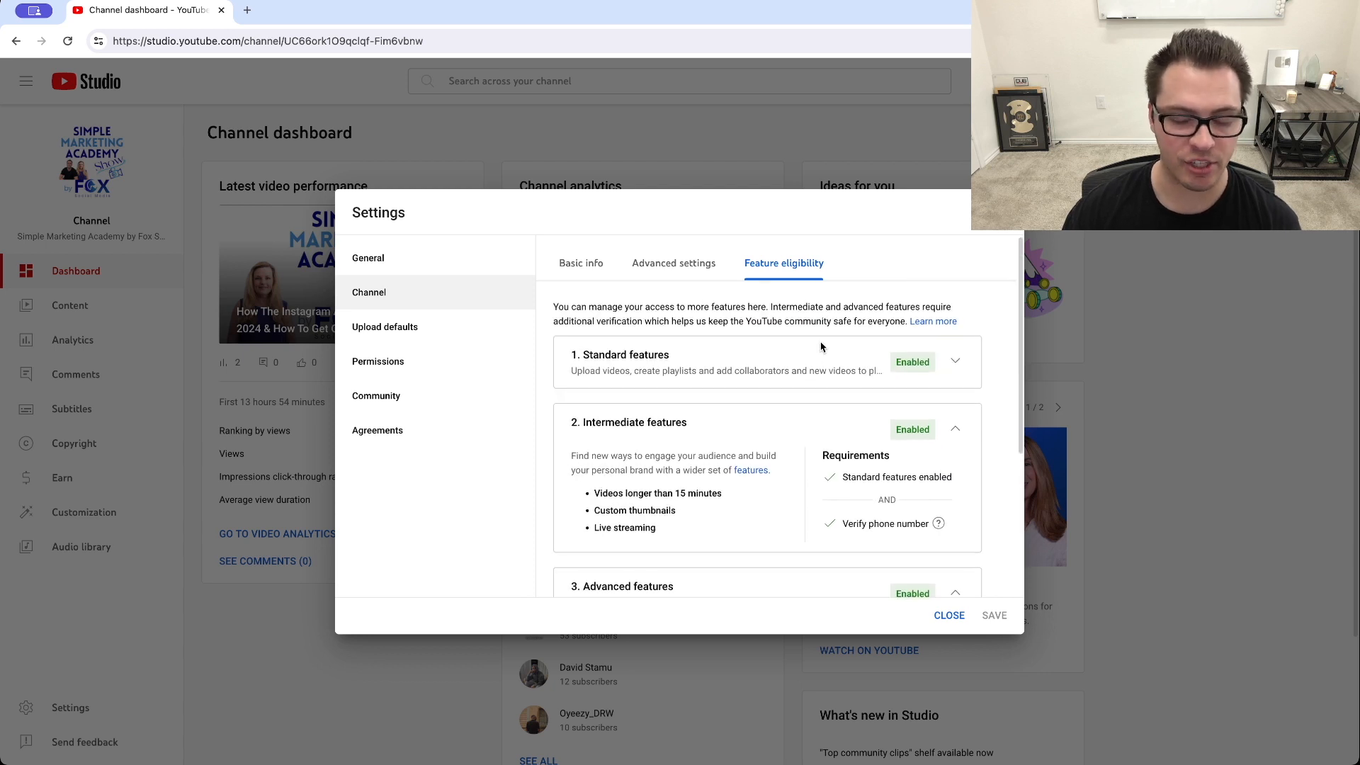